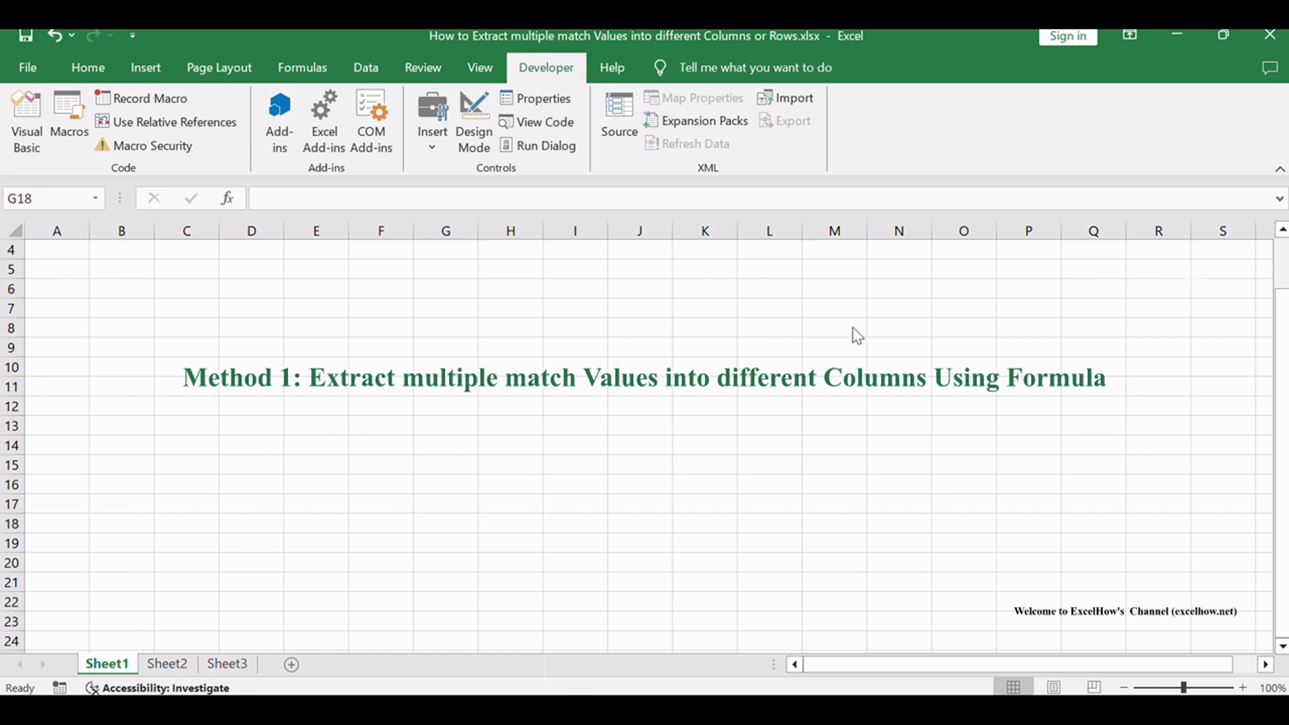
- Switch to Sheet2 and copy the Method 1 formula from the notes text box
left_click(397, 364)
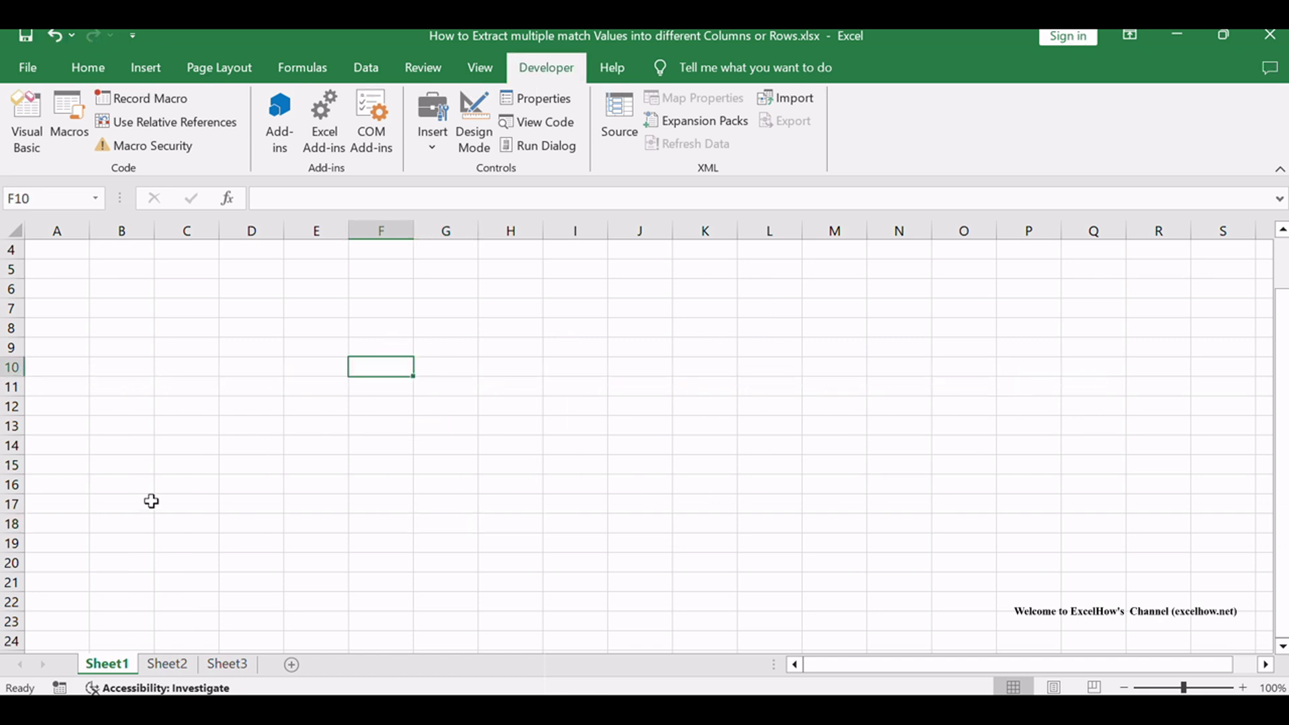
left_click(167, 664)
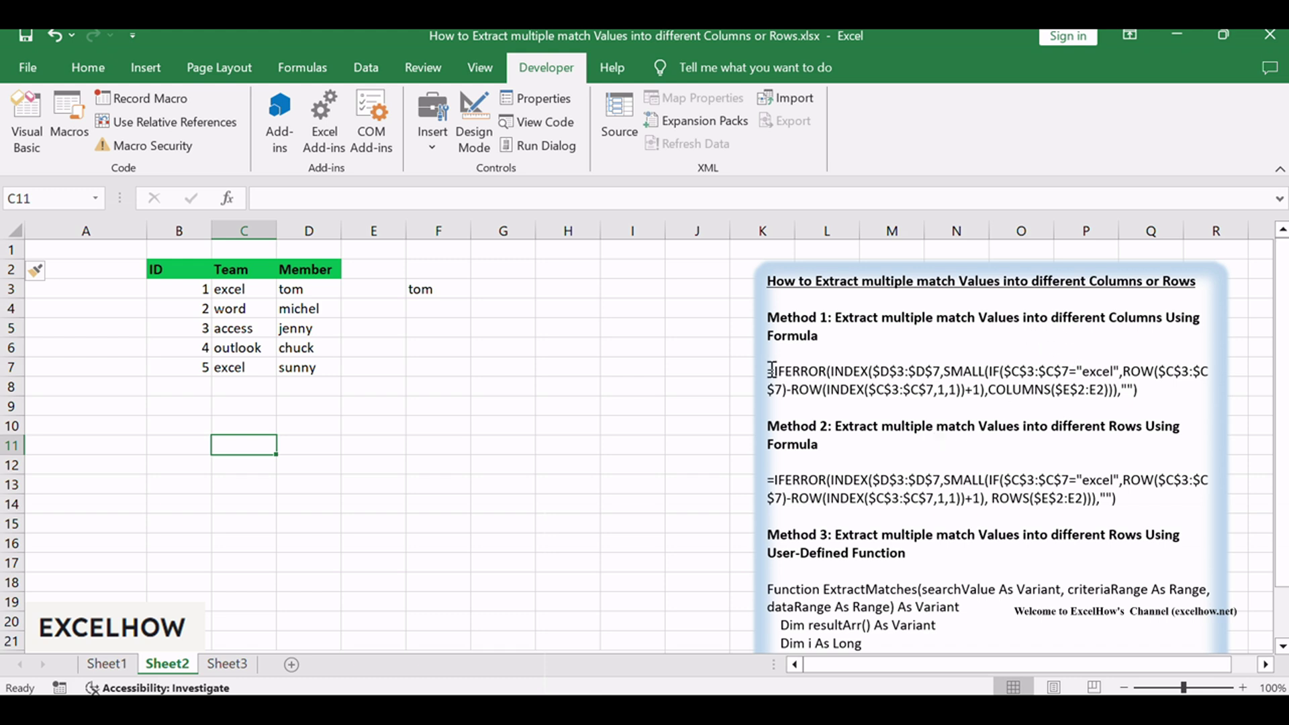
left_click_drag(771, 371, 1148, 370)
left_click(974, 345)
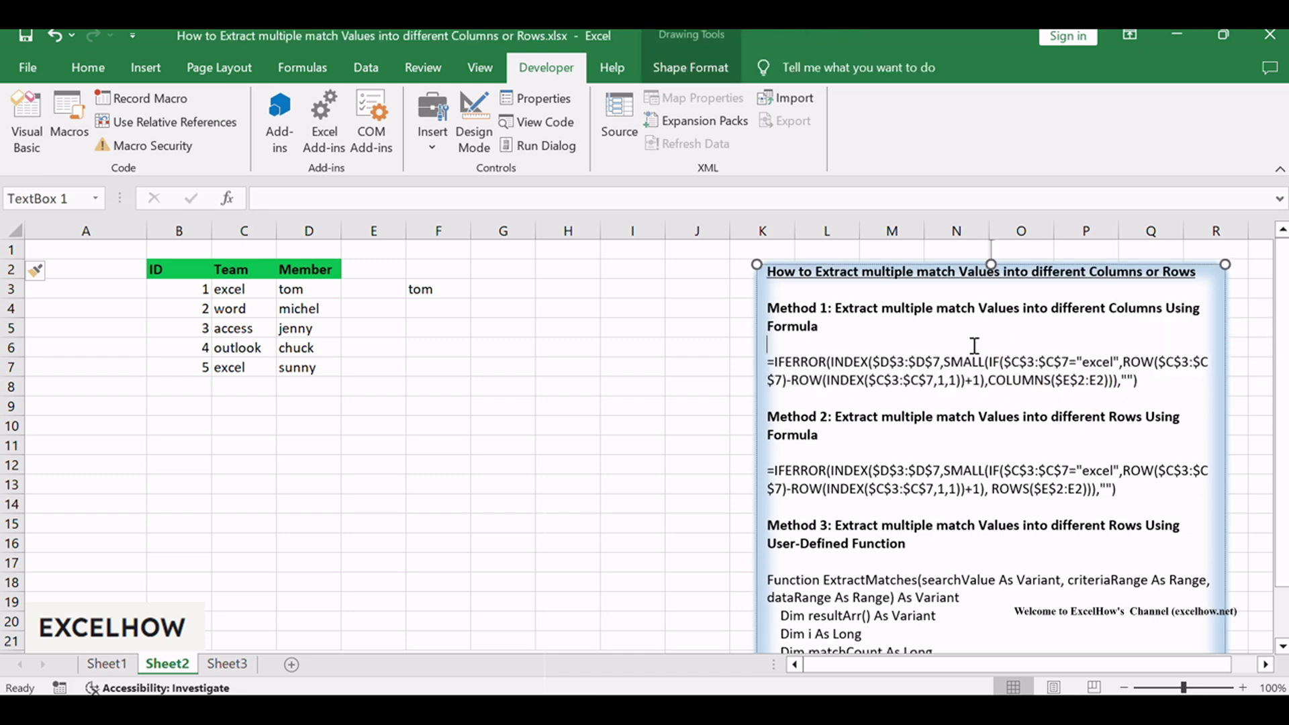
left_click(384, 345)
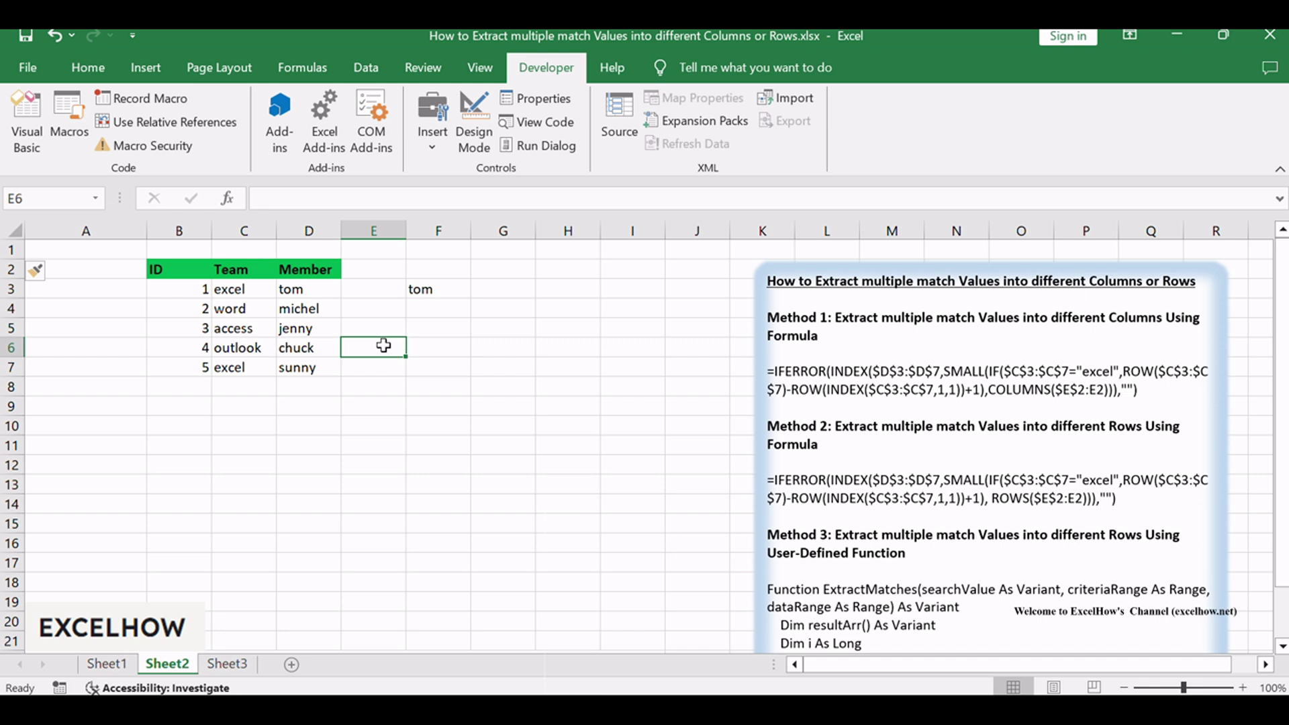
- Review the team value excel in C3 and the ID/Team/Member data B3:D7, then select E3 for the result
left_click(474, 405)
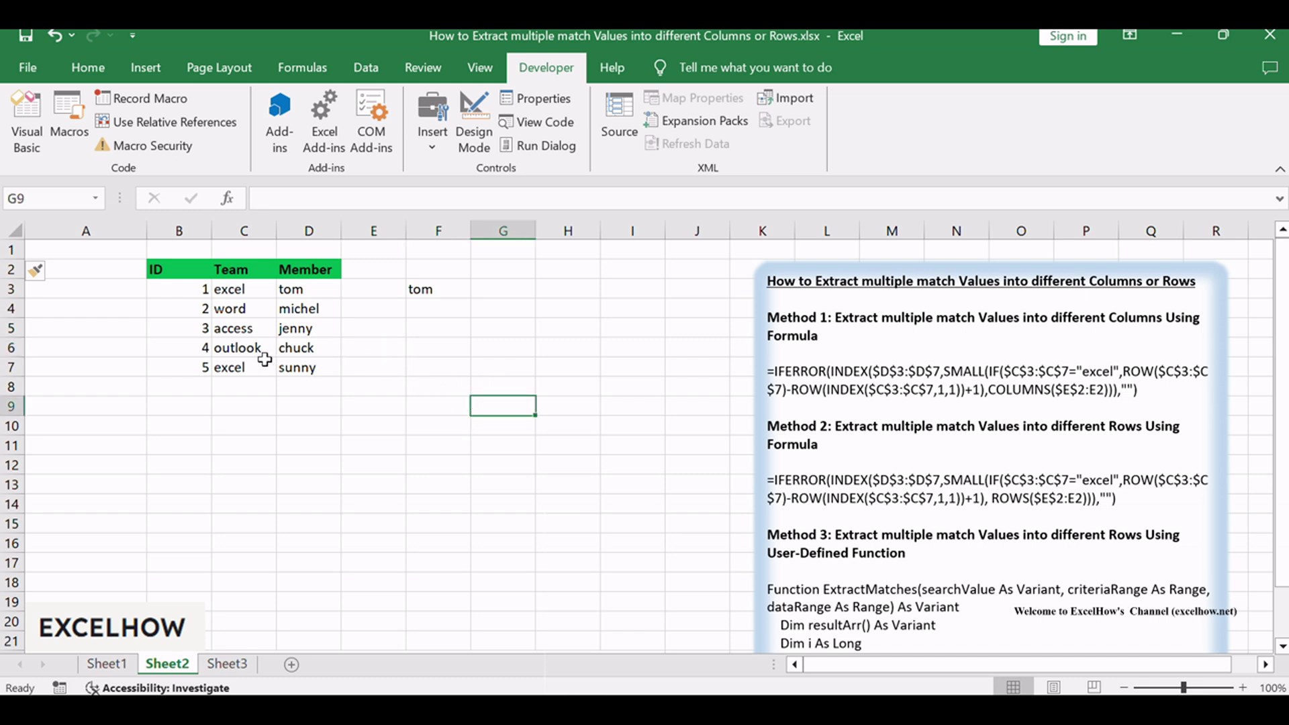
left_click(232, 295)
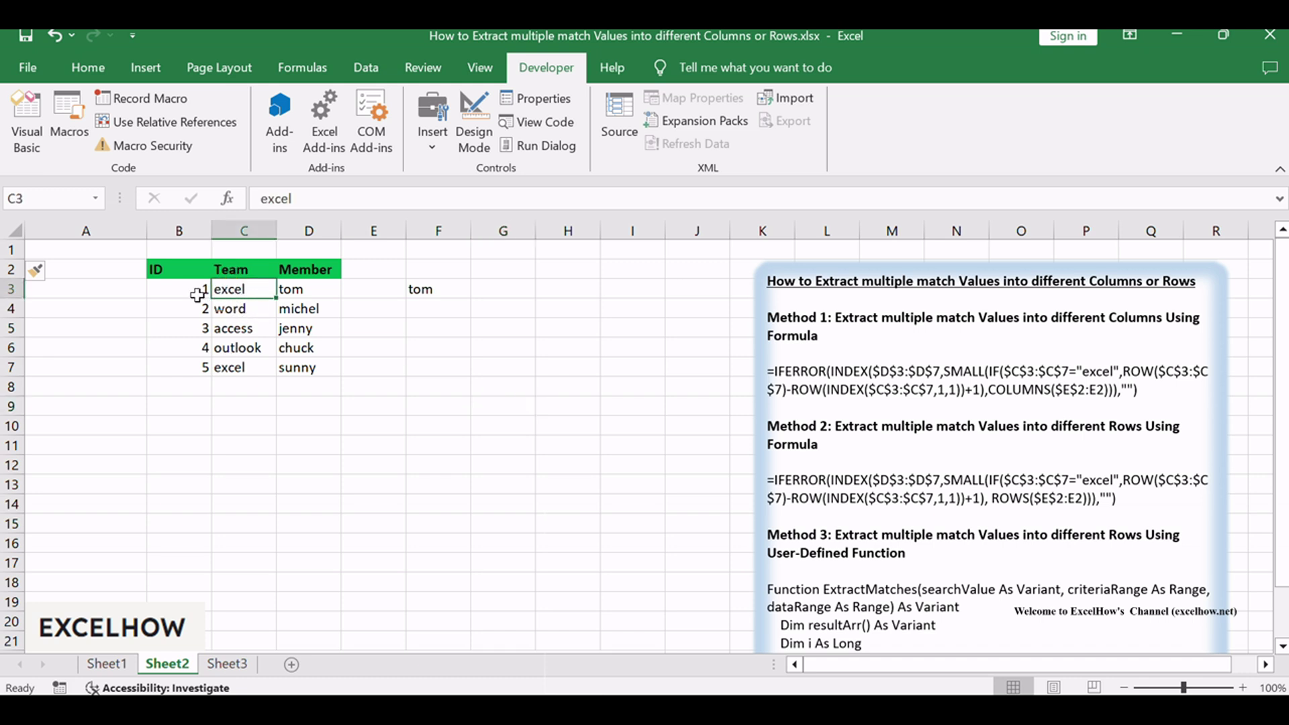
left_click_drag(207, 289, 309, 364)
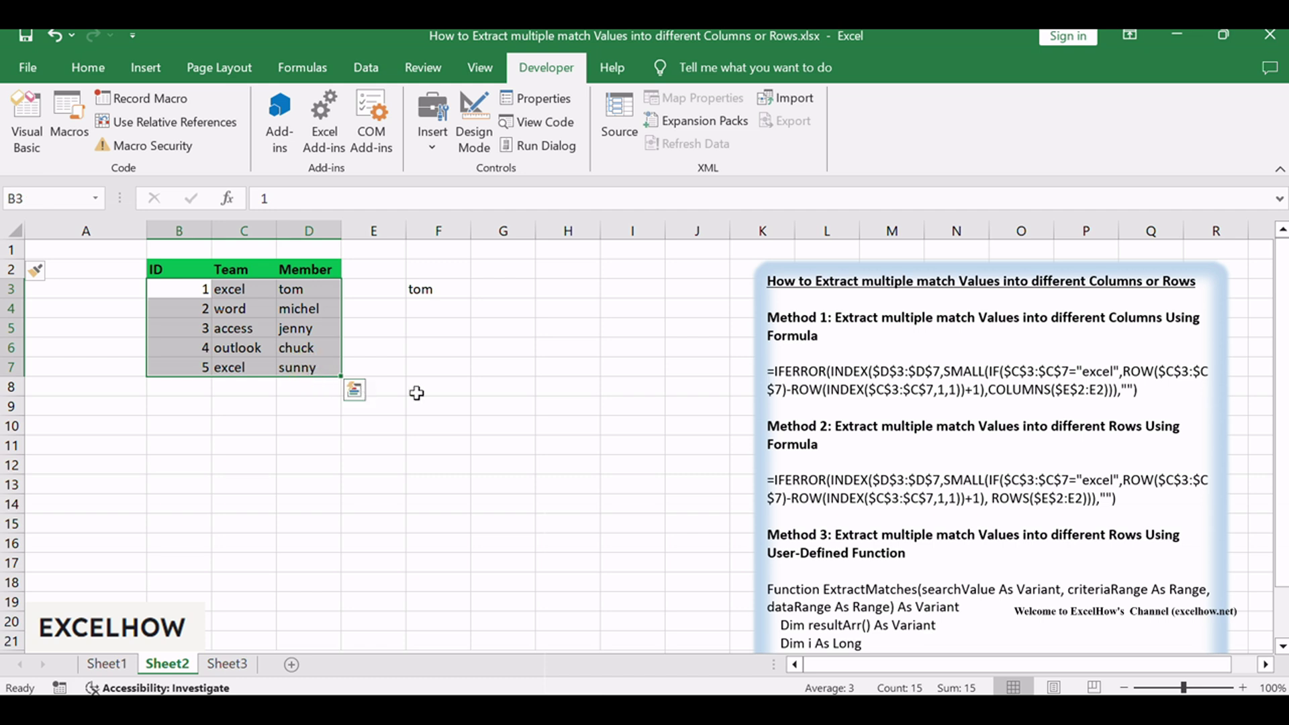
left_click(508, 384)
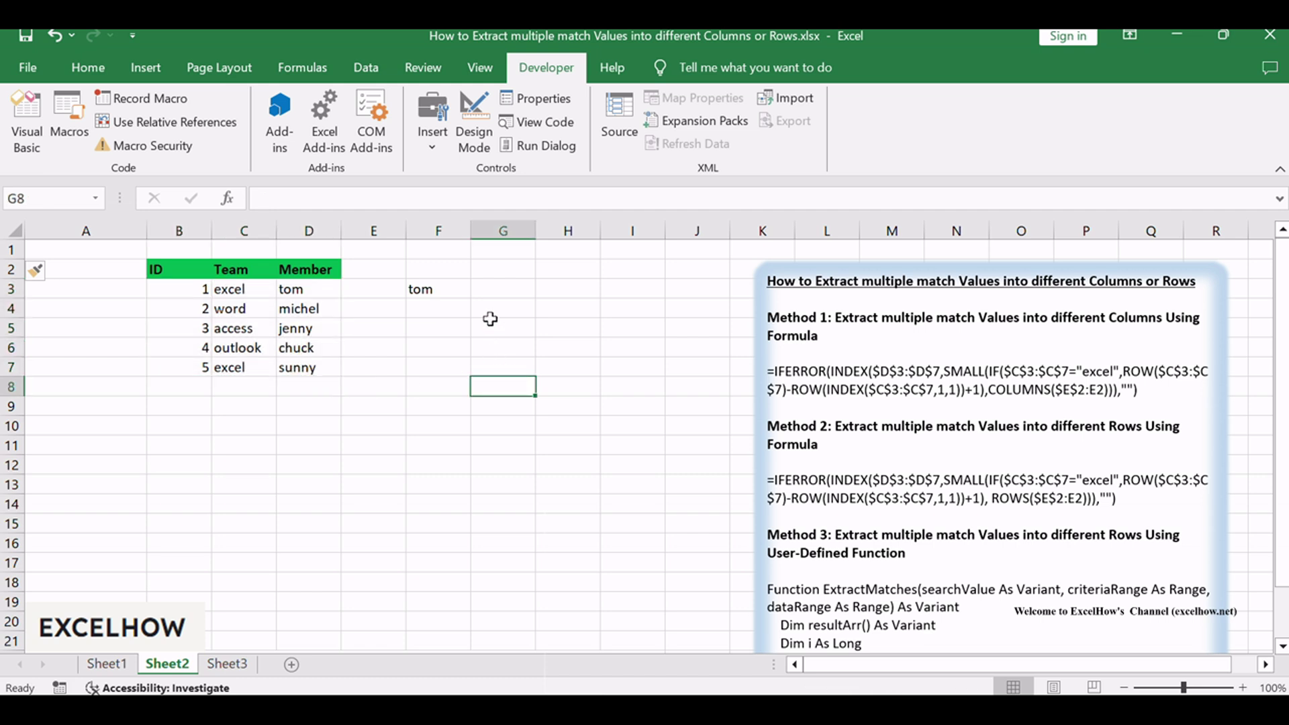
left_click(390, 290)
left_click(455, 307)
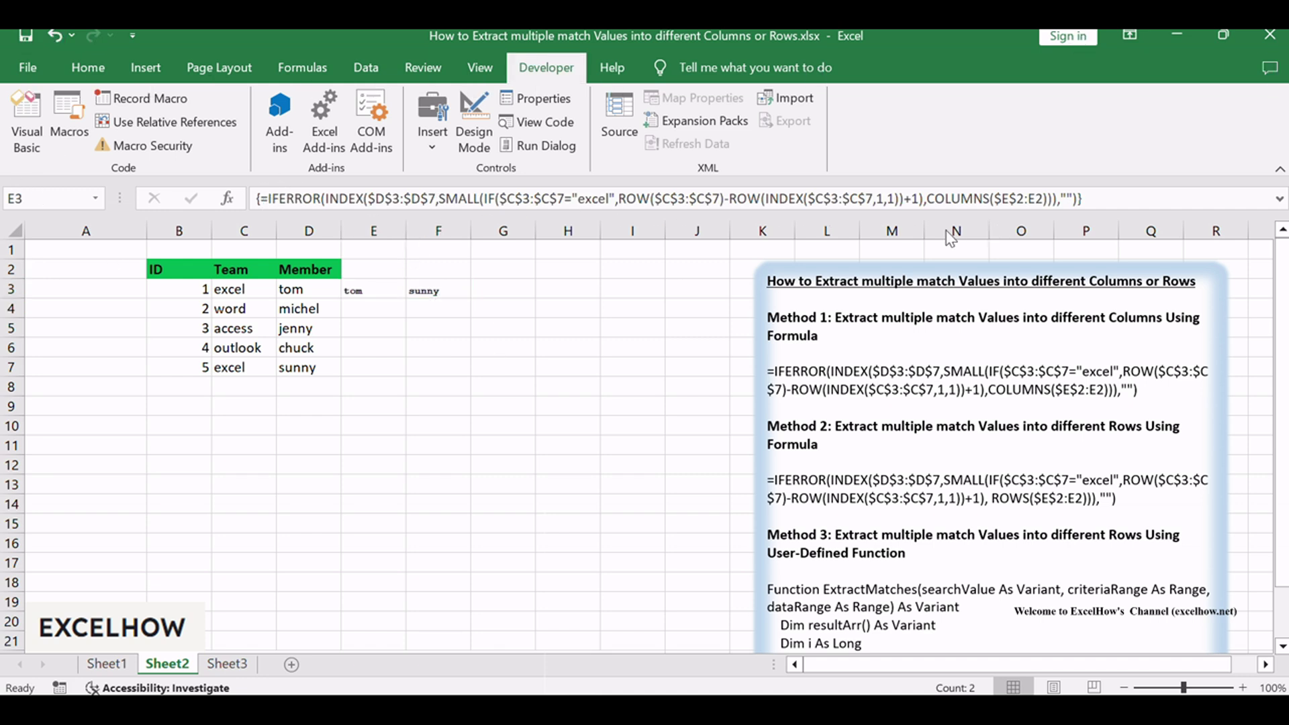
- Compare the array formulas returning tom in E3 and sunny in F3
left_click(360, 290)
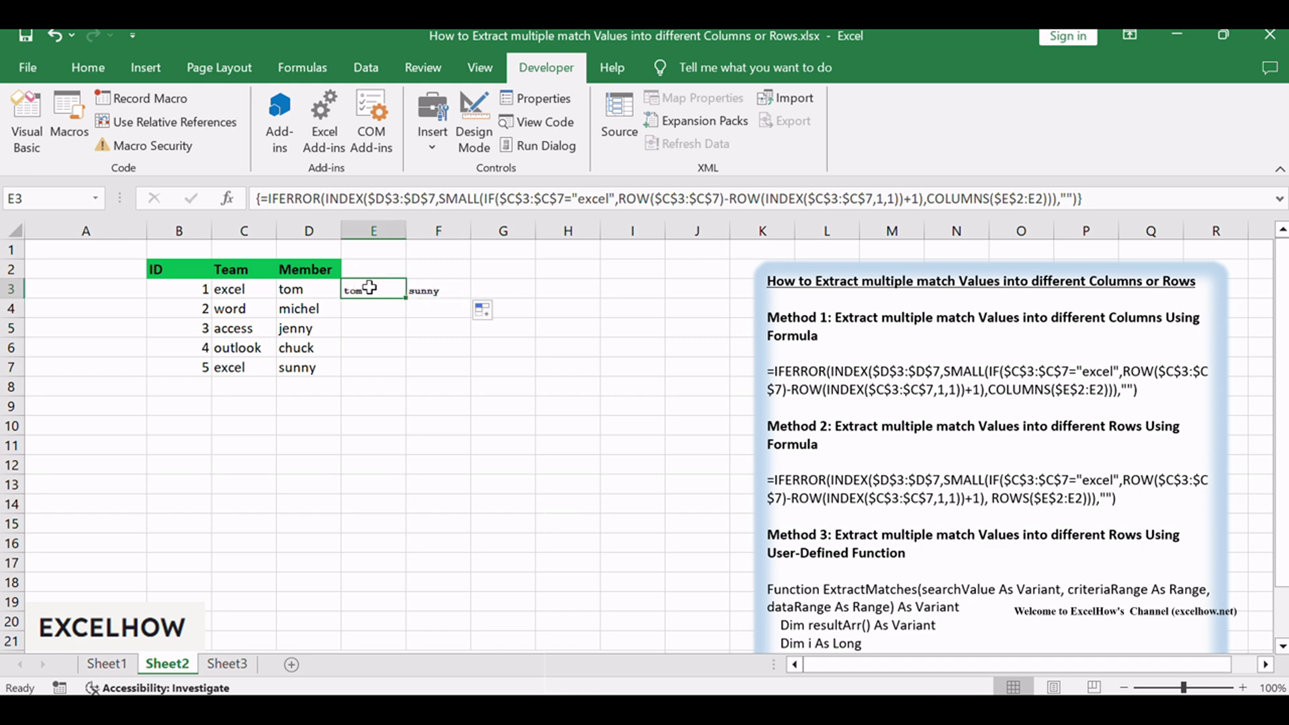
left_click(452, 290)
left_click(376, 290)
left_click(441, 288)
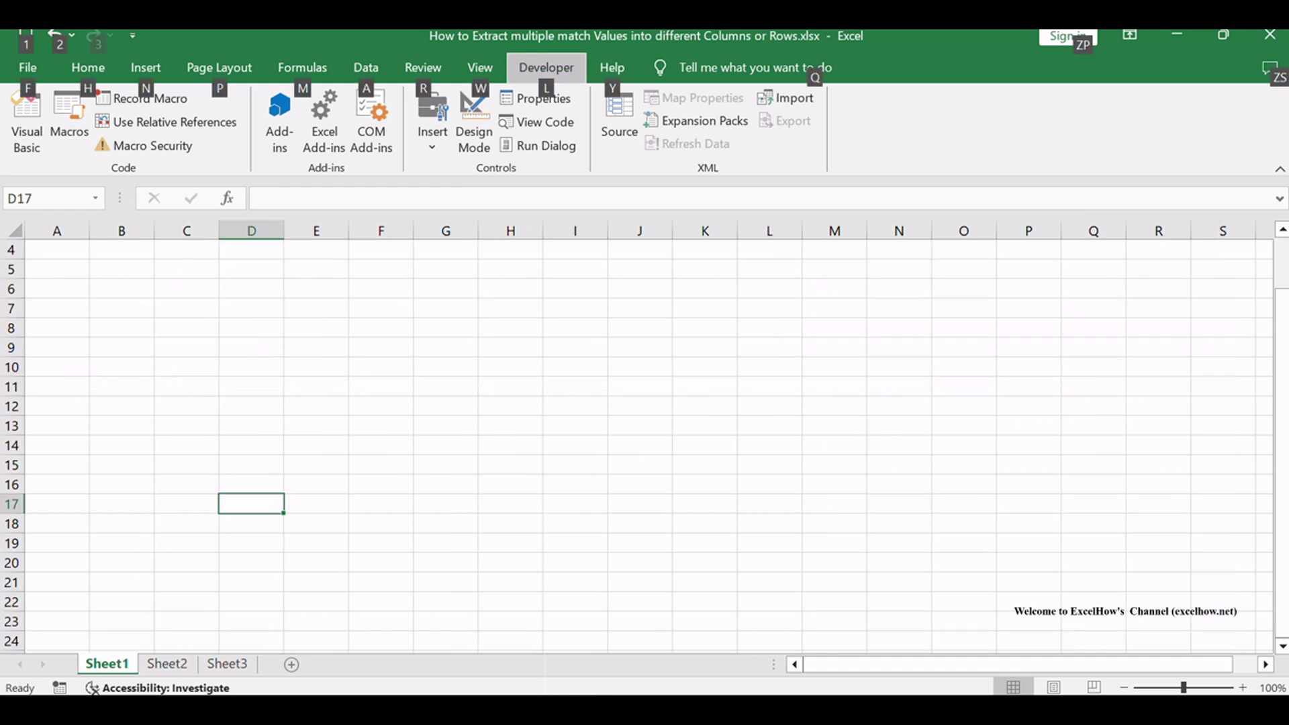
- On Sheet2, copy the Method 2 IFERROR/INDEX/SMALL formula from the notes text box
key("Escape")
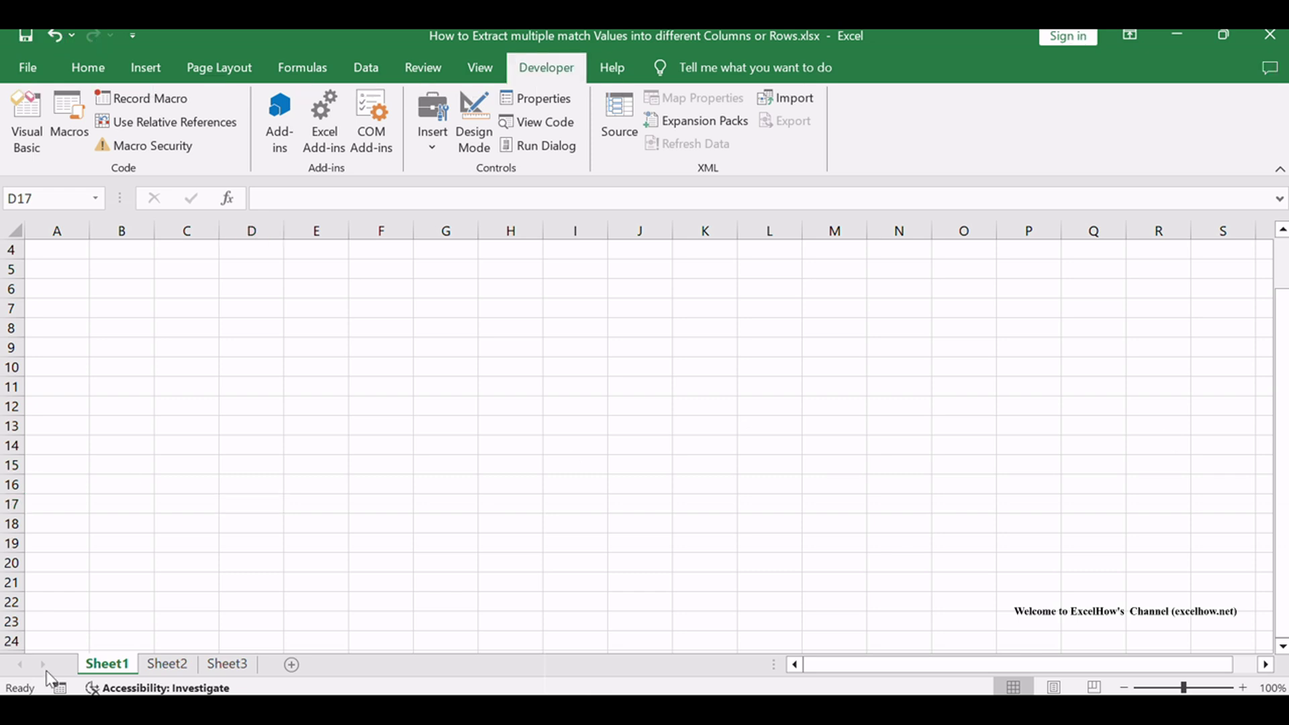
left_click(170, 665)
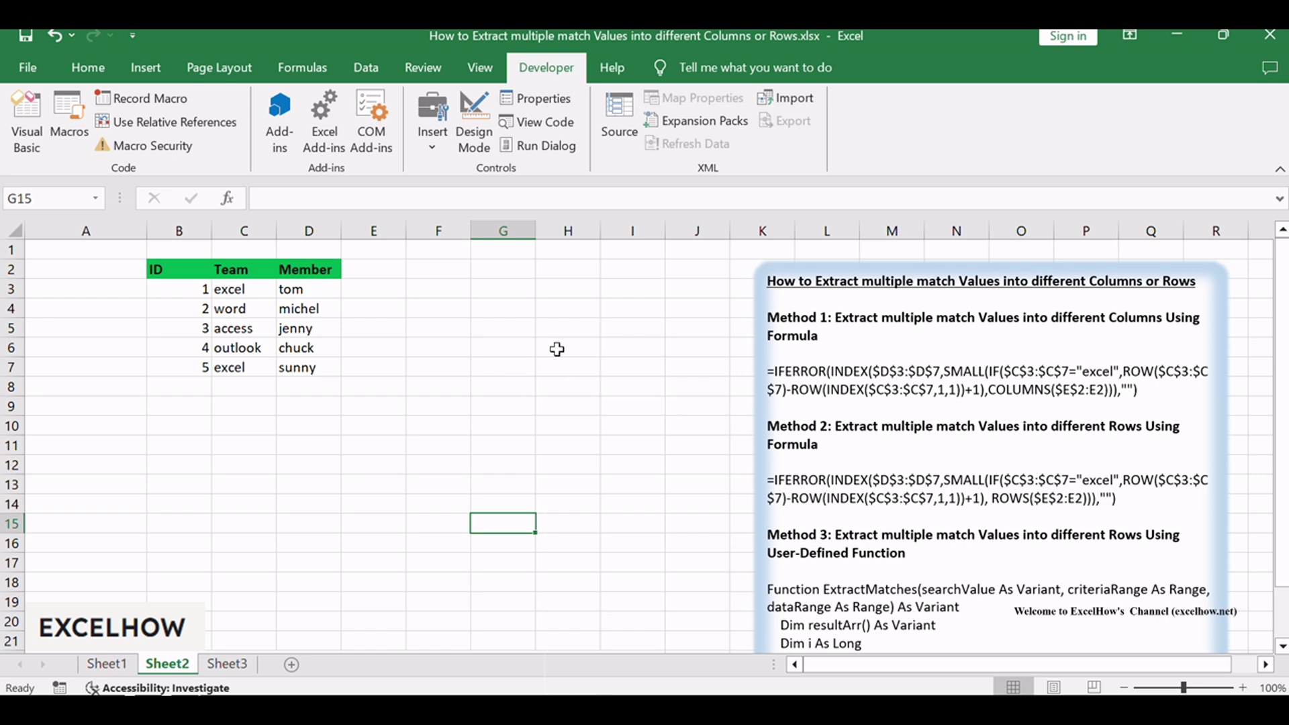
left_click(864, 487)
left_click(998, 488)
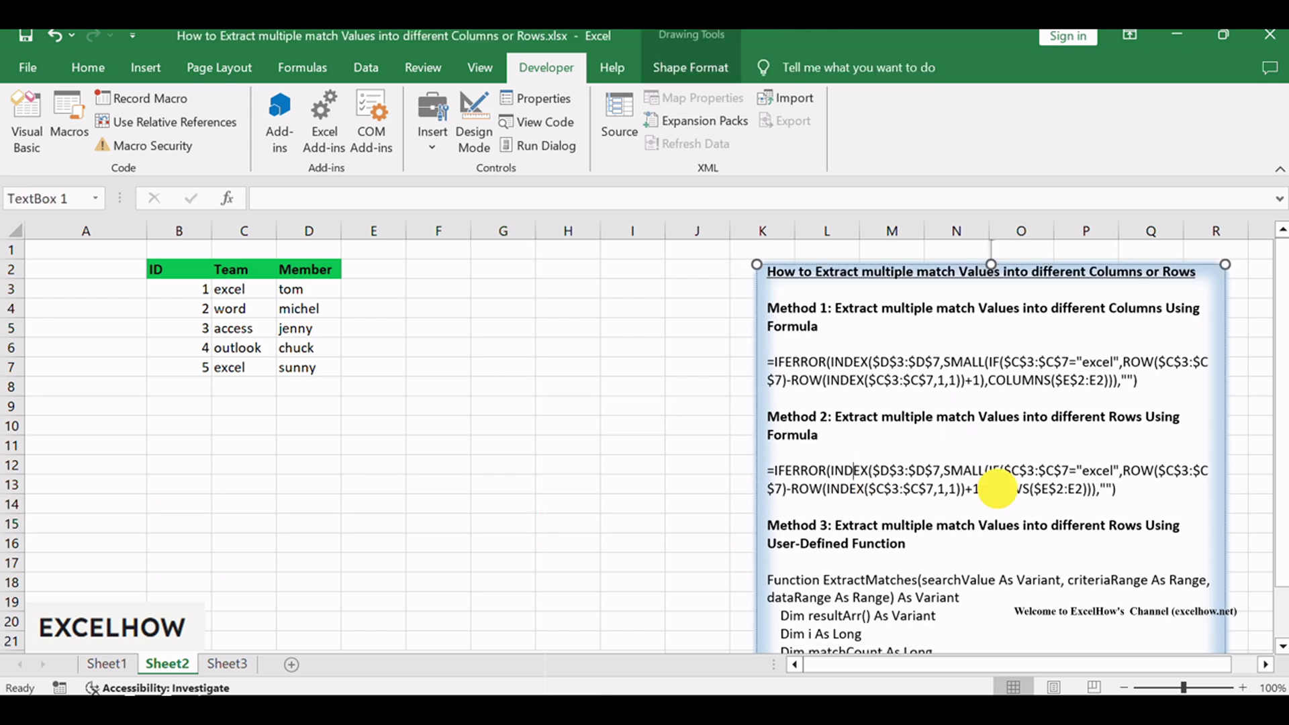
left_click(826, 490)
left_click(377, 269)
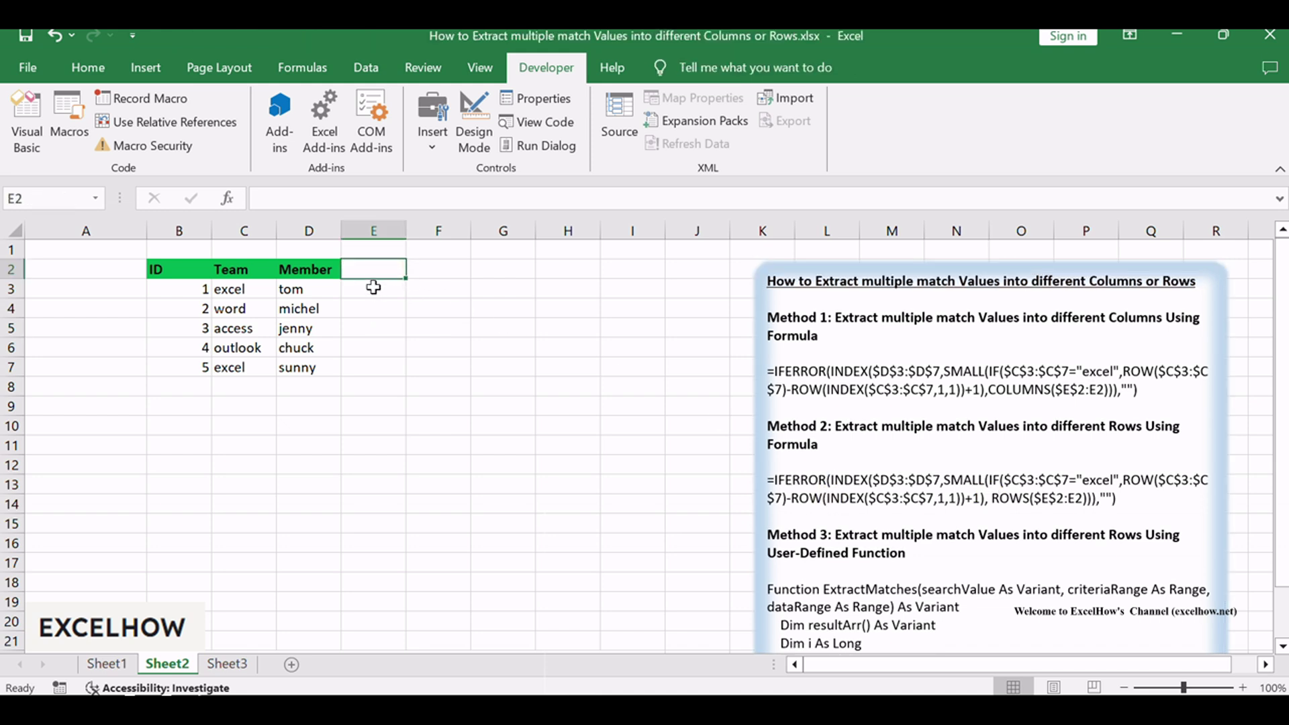
- Paste the Method 2 formula into E2 and commit it as an array formula, returning tom
left_click(375, 272)
double_click(376, 270)
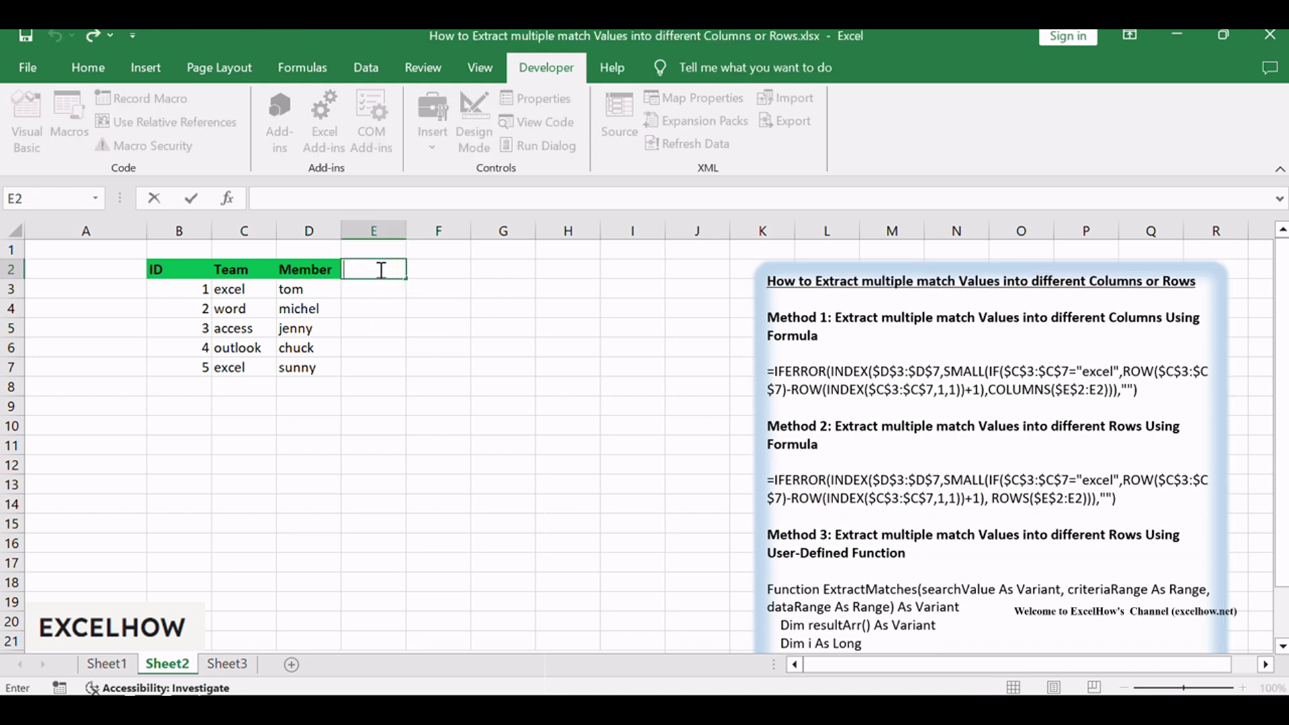
type("=IFERROR(INDEX($D$3:$D$7,SMALL(IF($C$3:$C$7=\"excel\",ROW($C$3:$C$7)-ROW(INDEX($C$3:$C$7,1,1))+1), ROWS($E$2:E2))),\"\")")
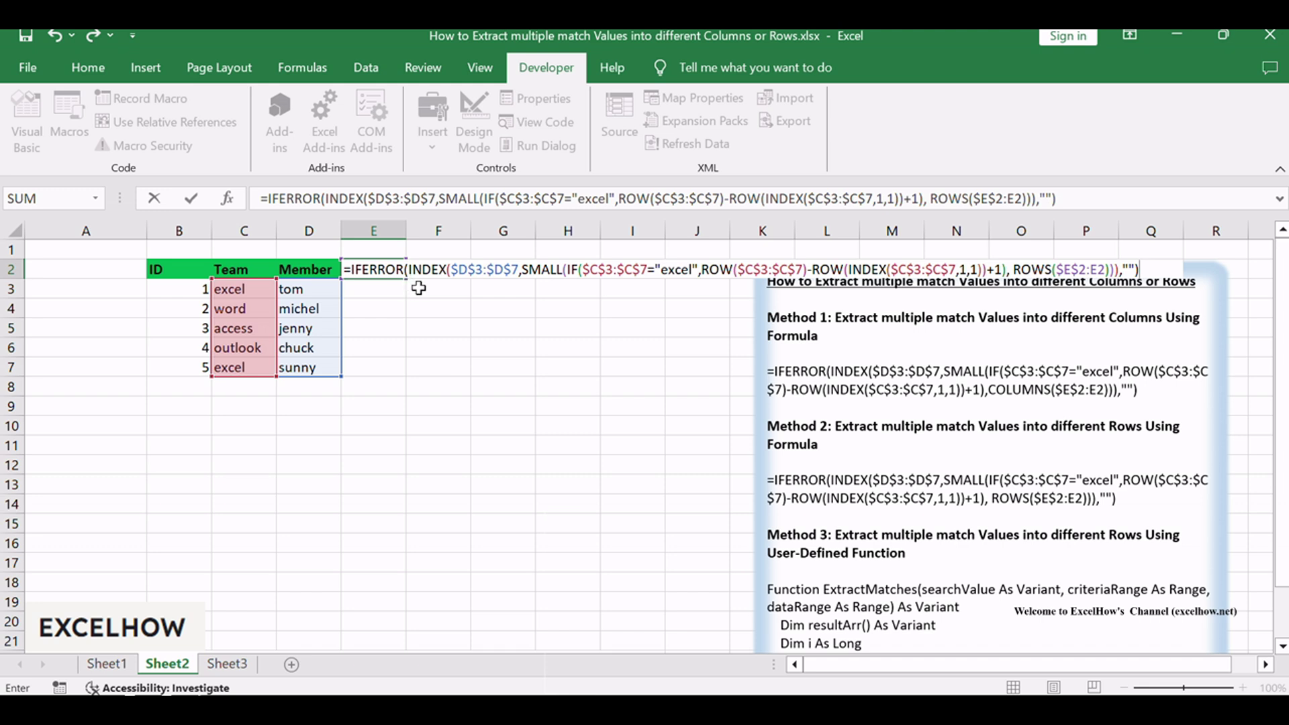
key("ctrl+shift+Return")
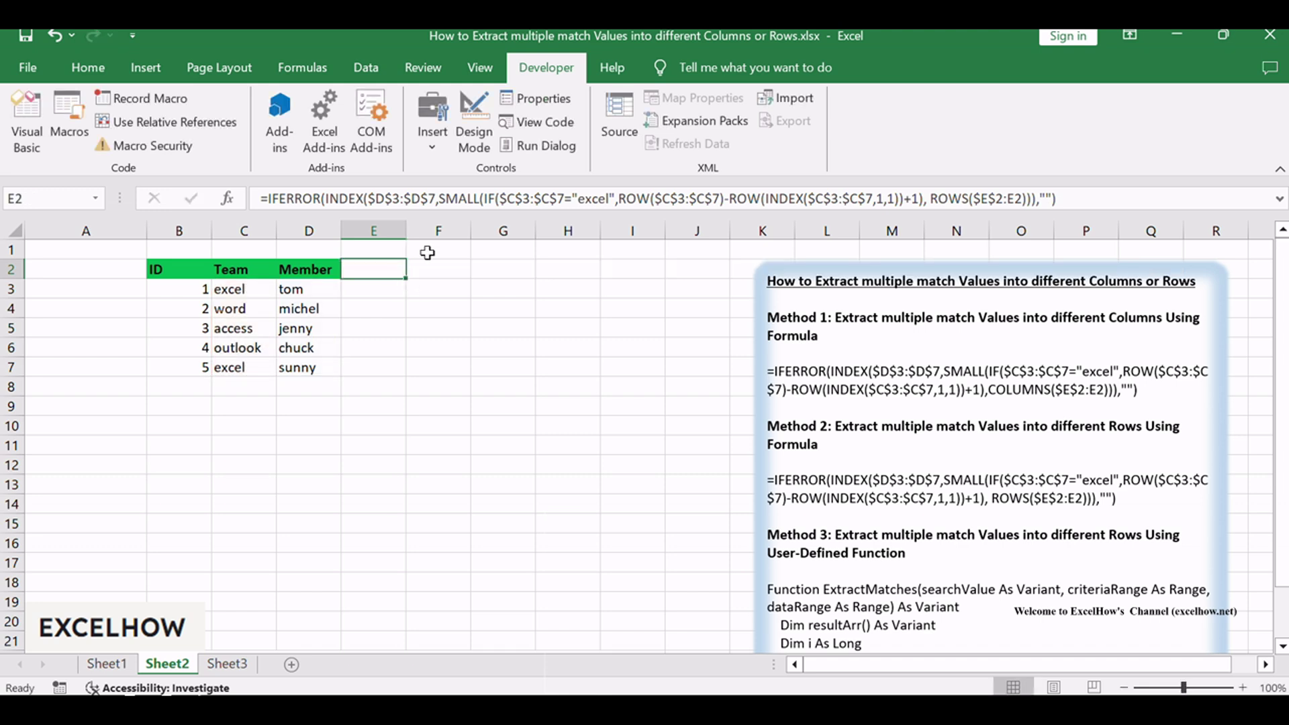
left_click(358, 205)
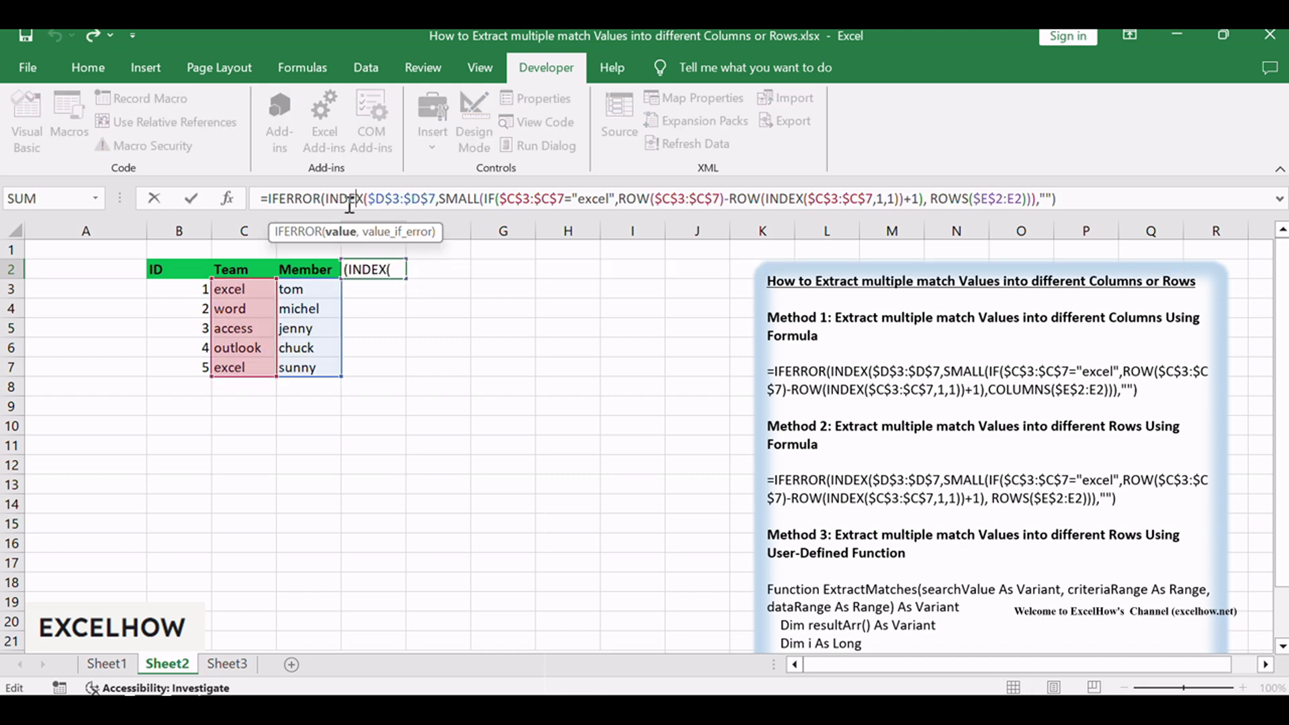
key("ctrl+shift+Return")
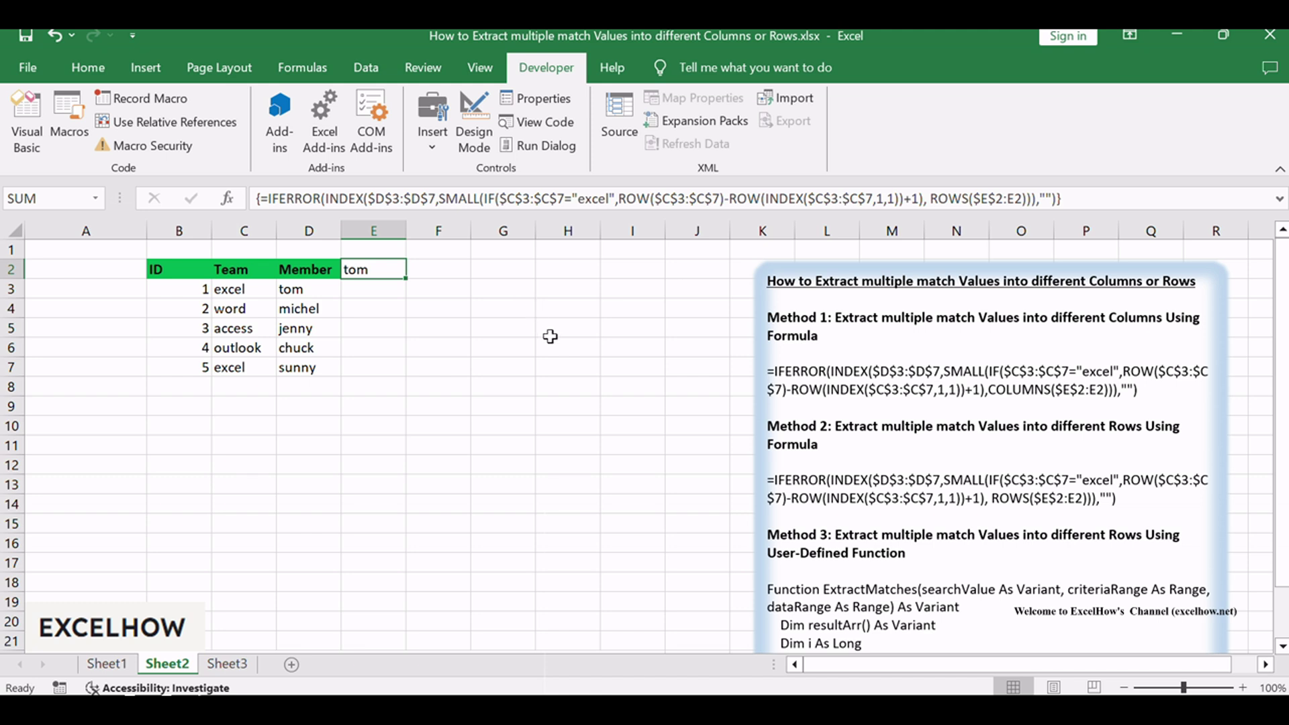
- Dismiss the shortcut hints and select the E2 result cell
key("alt")
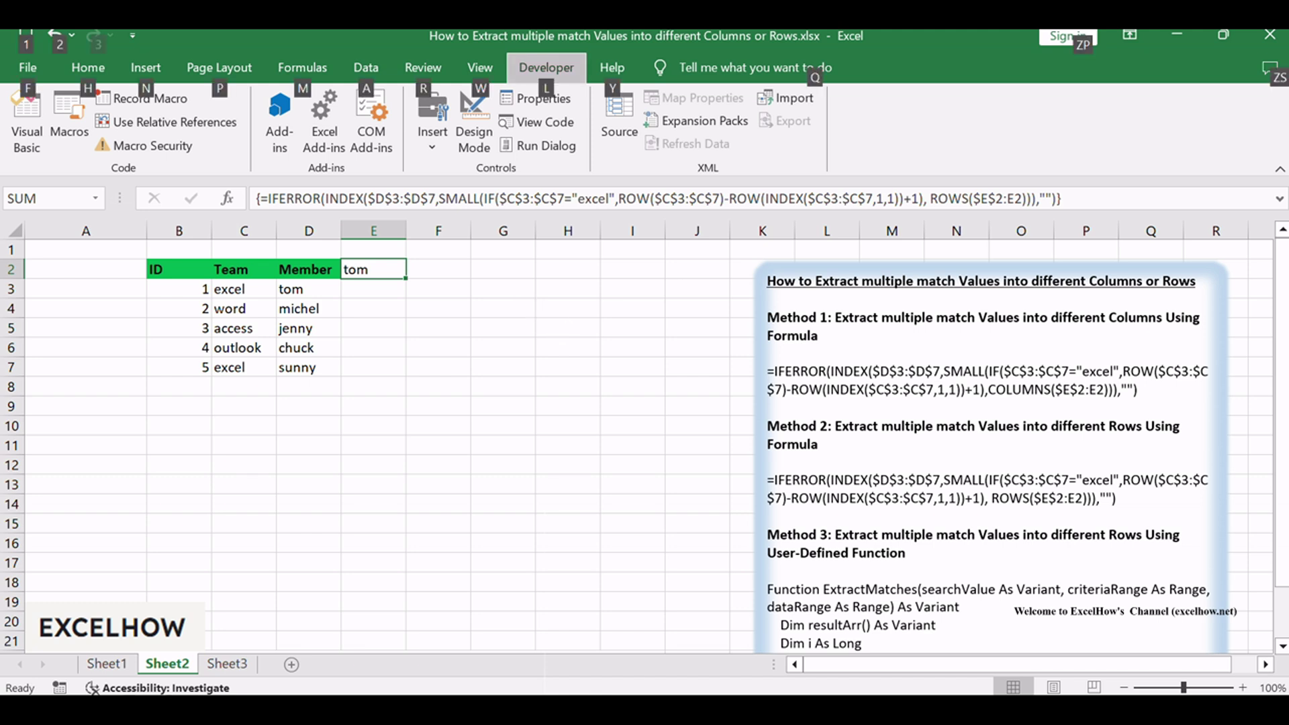
key("Escape")
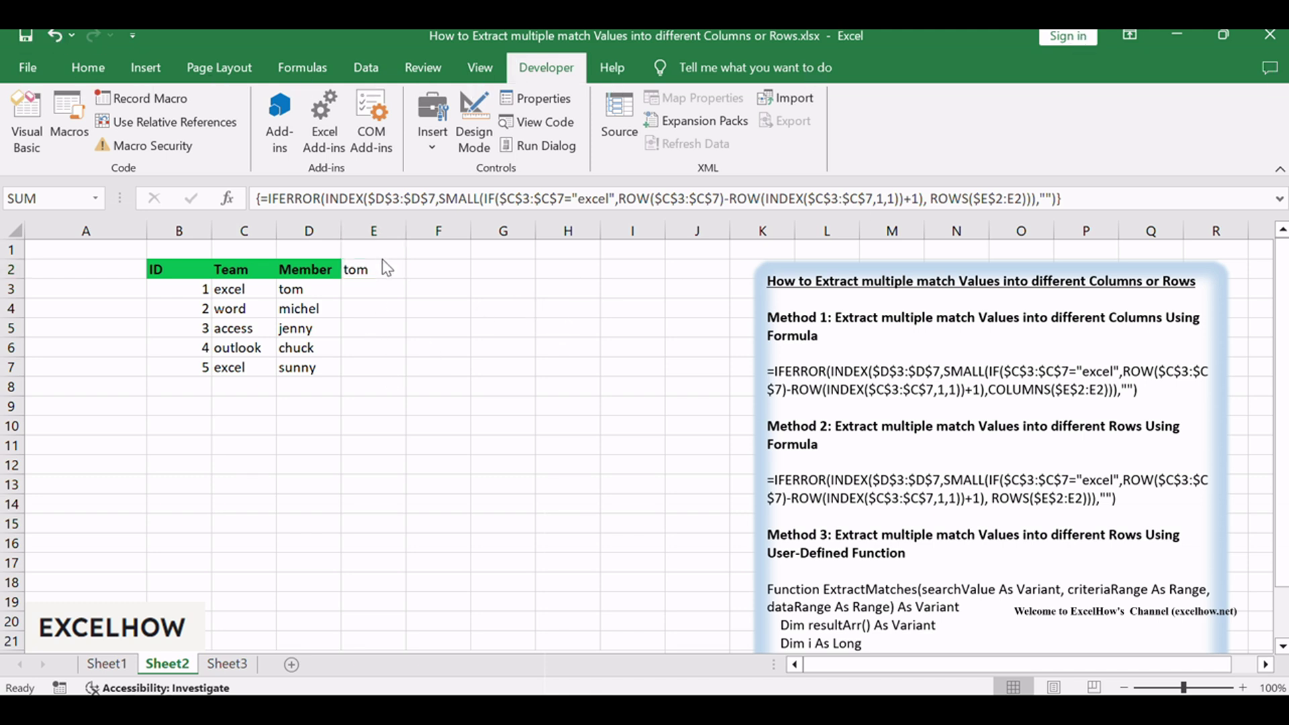
left_click(382, 259)
- Fill the E2 formula down column E so sunny appears below tom
left_click_drag(403, 278, 405, 298)
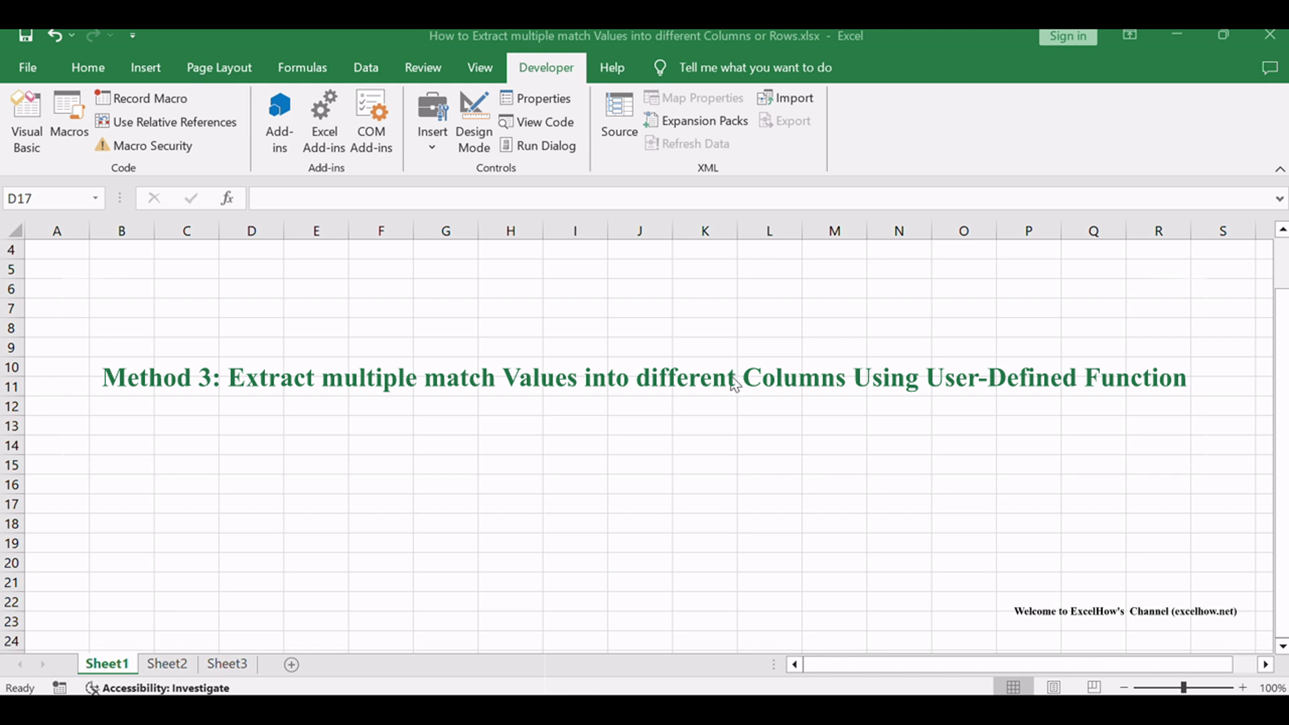
- Return to Sheet2 and highlight the Method 3 ExtractMatches heading in the notes text box
left_click(245, 498)
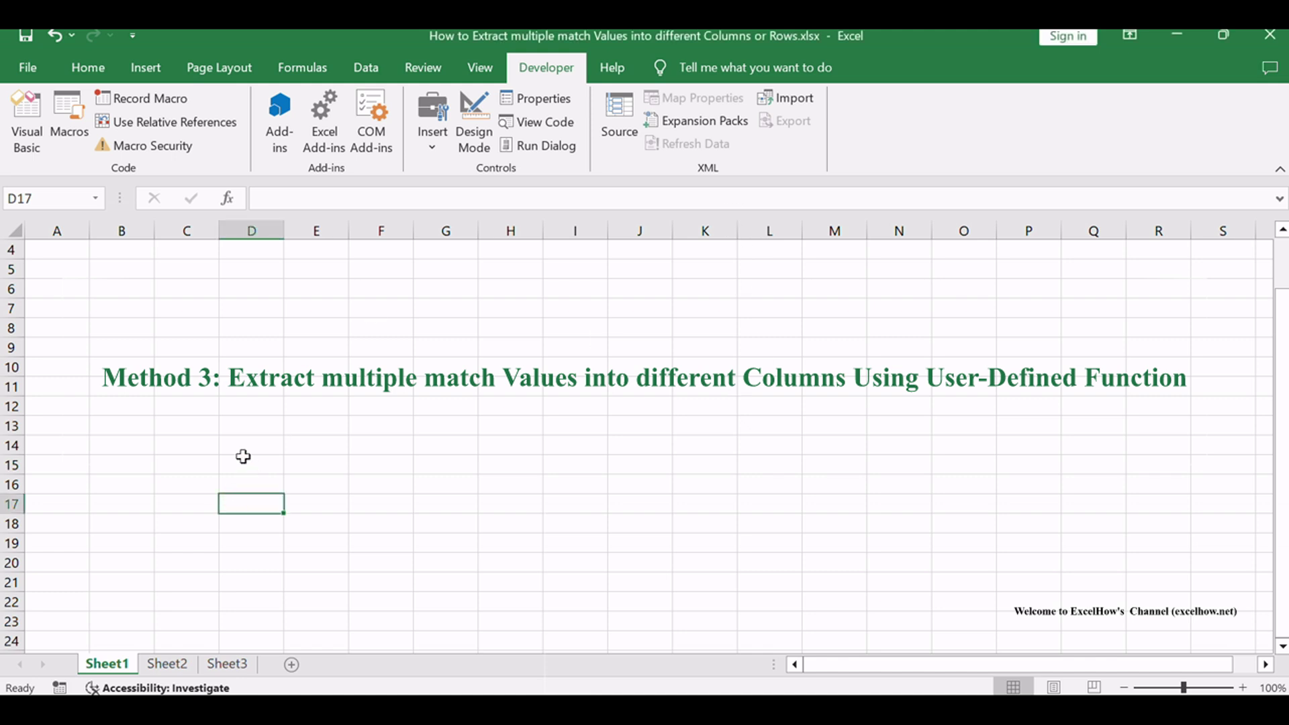
left_click(182, 673)
left_click(936, 534)
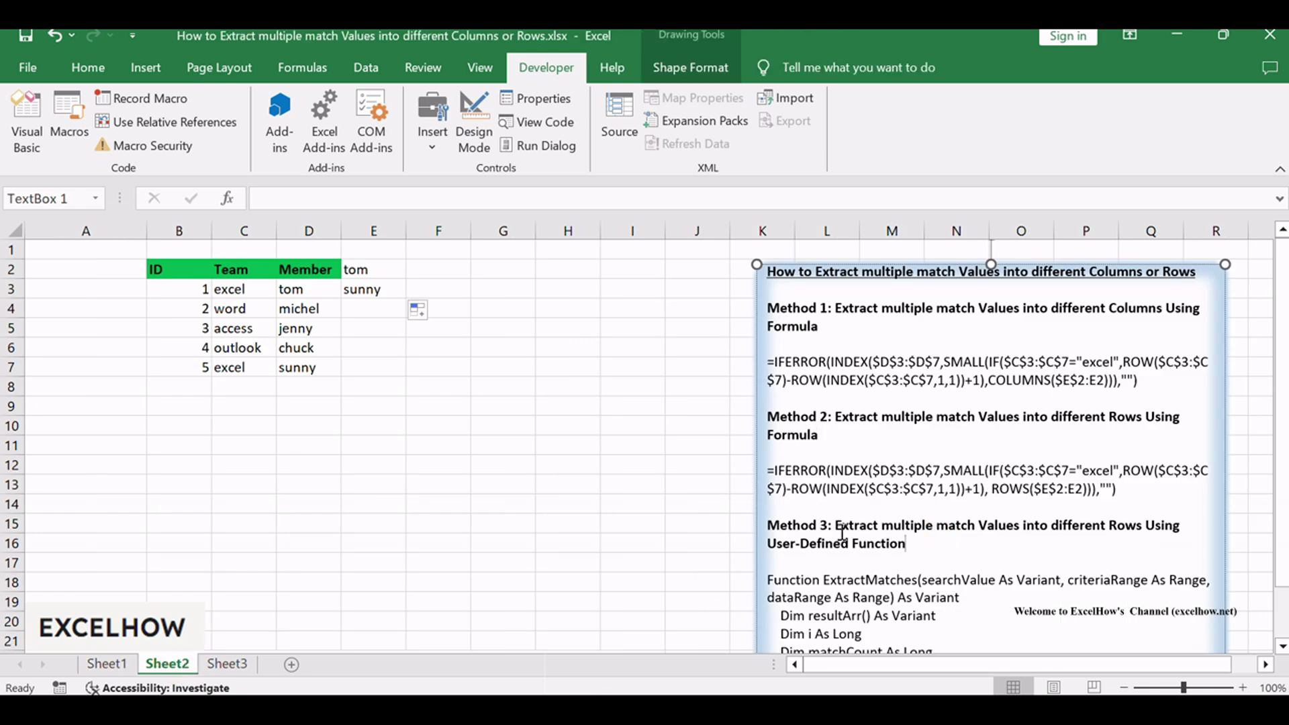
left_click_drag(841, 531, 909, 544)
left_click(965, 555)
scroll(975, 560, "down", 2)
scroll(977, 570, "down", 2)
scroll(982, 574, "down", 3)
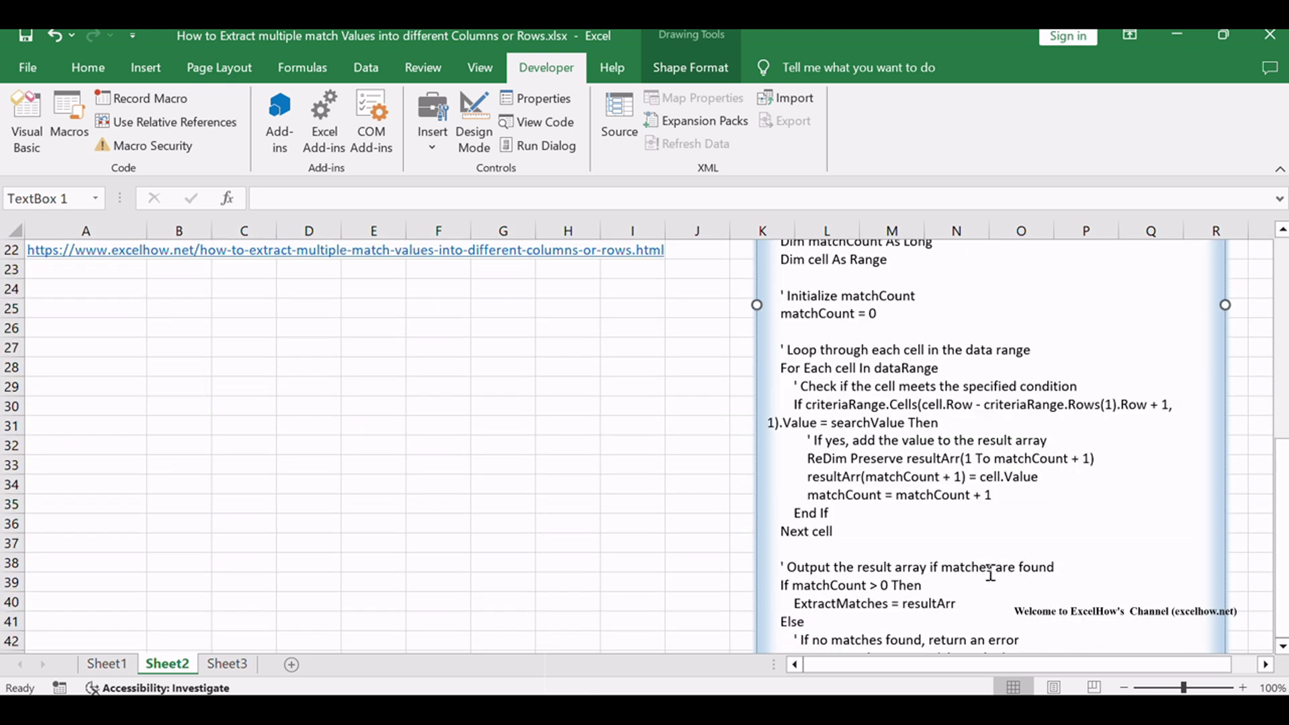
scroll(990, 574, "down", 2)
scroll(989, 574, "down", 2)
scroll(990, 574, "up", 4)
scroll(990, 572, "up", 3)
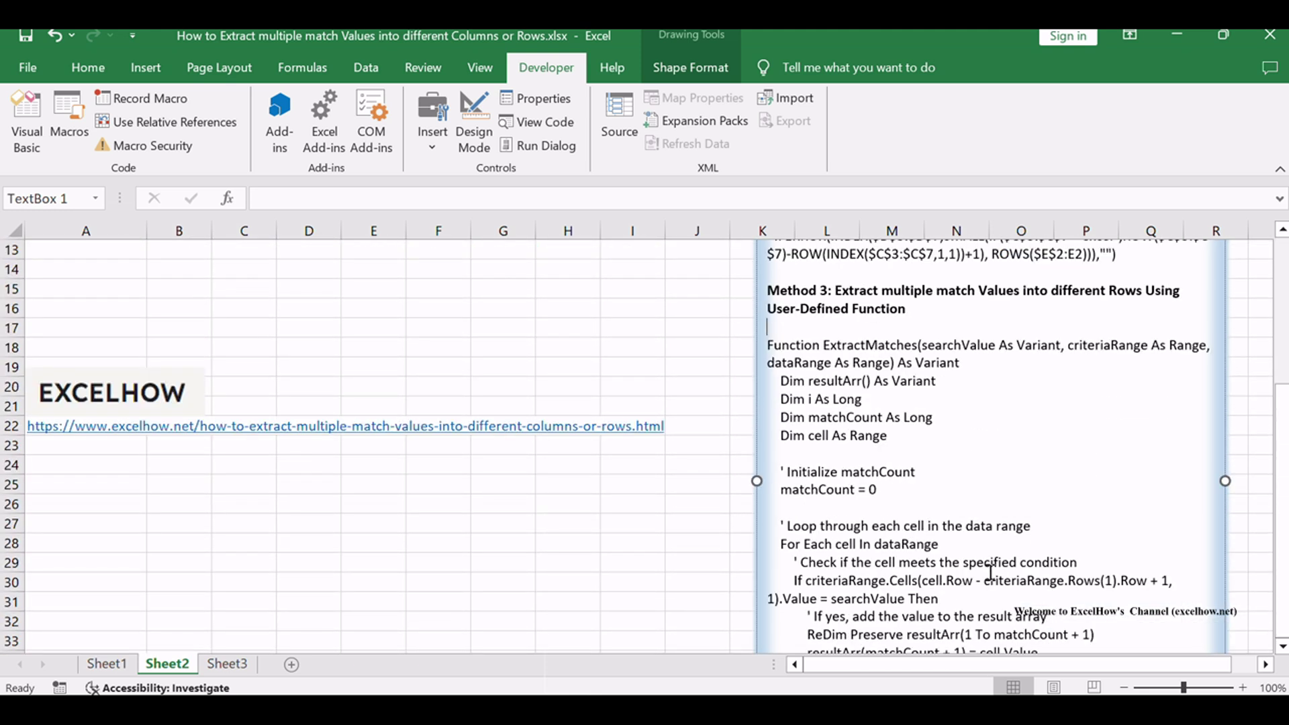
scroll(990, 572, "up", 2)
scroll(993, 563, "up", 2)
- Select an empty cell and open the VBA editor with Alt+F11
left_click(531, 428)
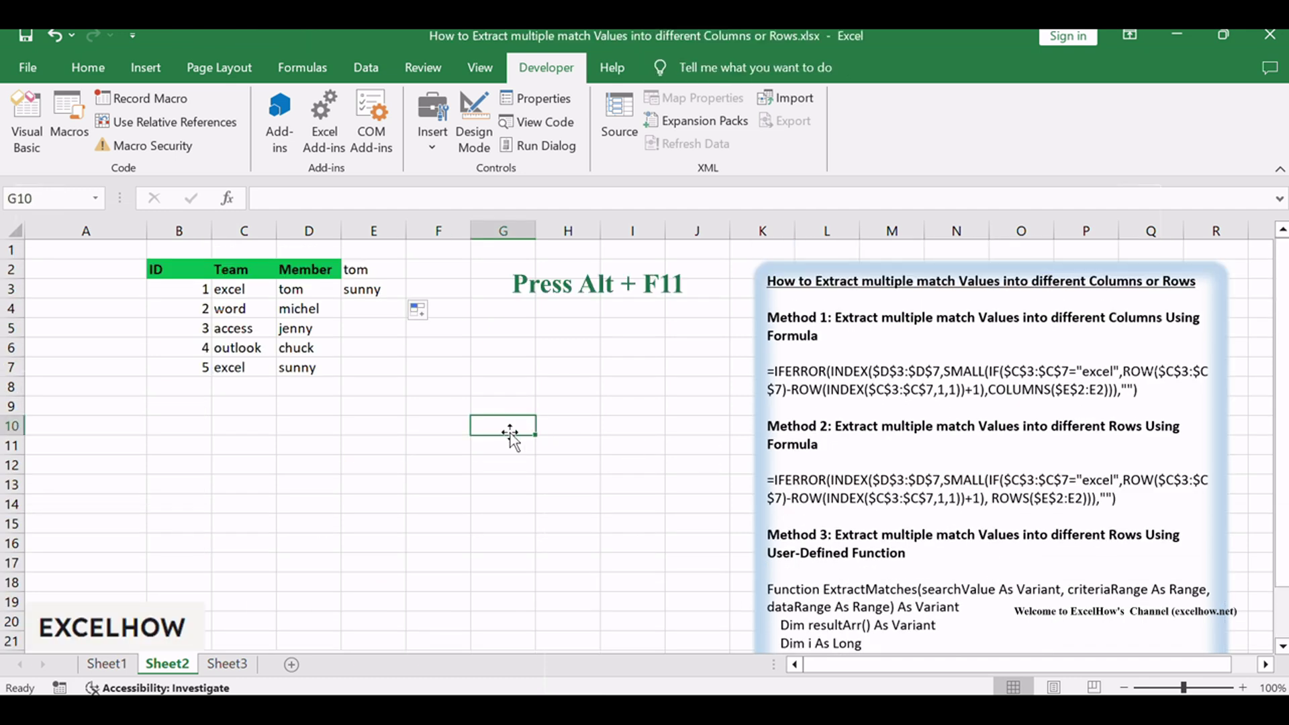
left_click(379, 482)
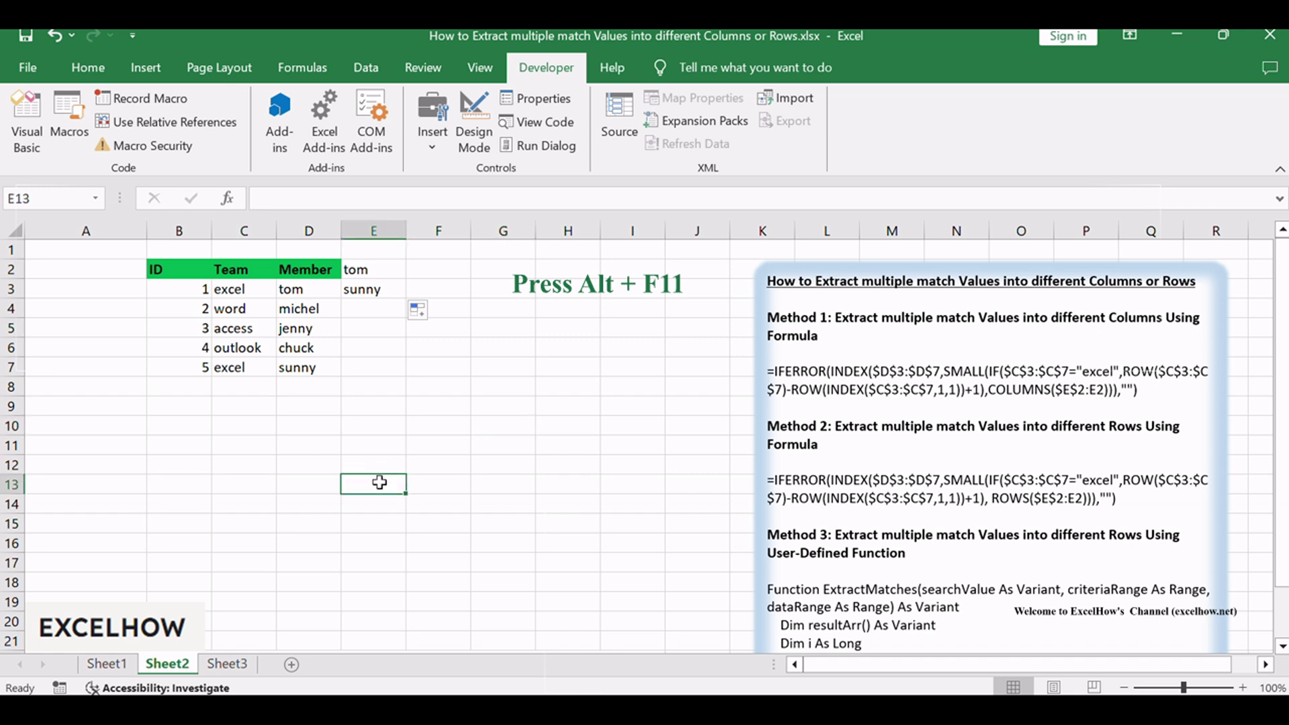
key("alt+F11")
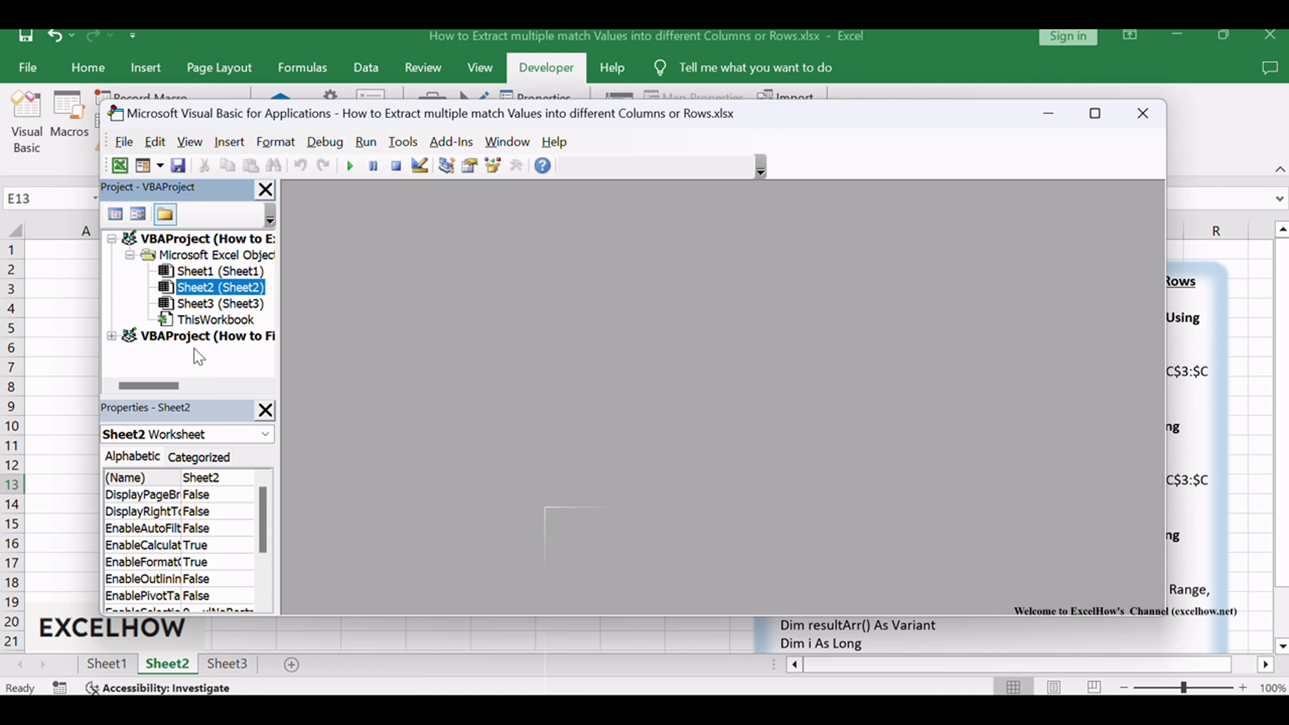
- Insert a new module into the VBAProject and paste the ExtractMatches function code
right_click(190, 354)
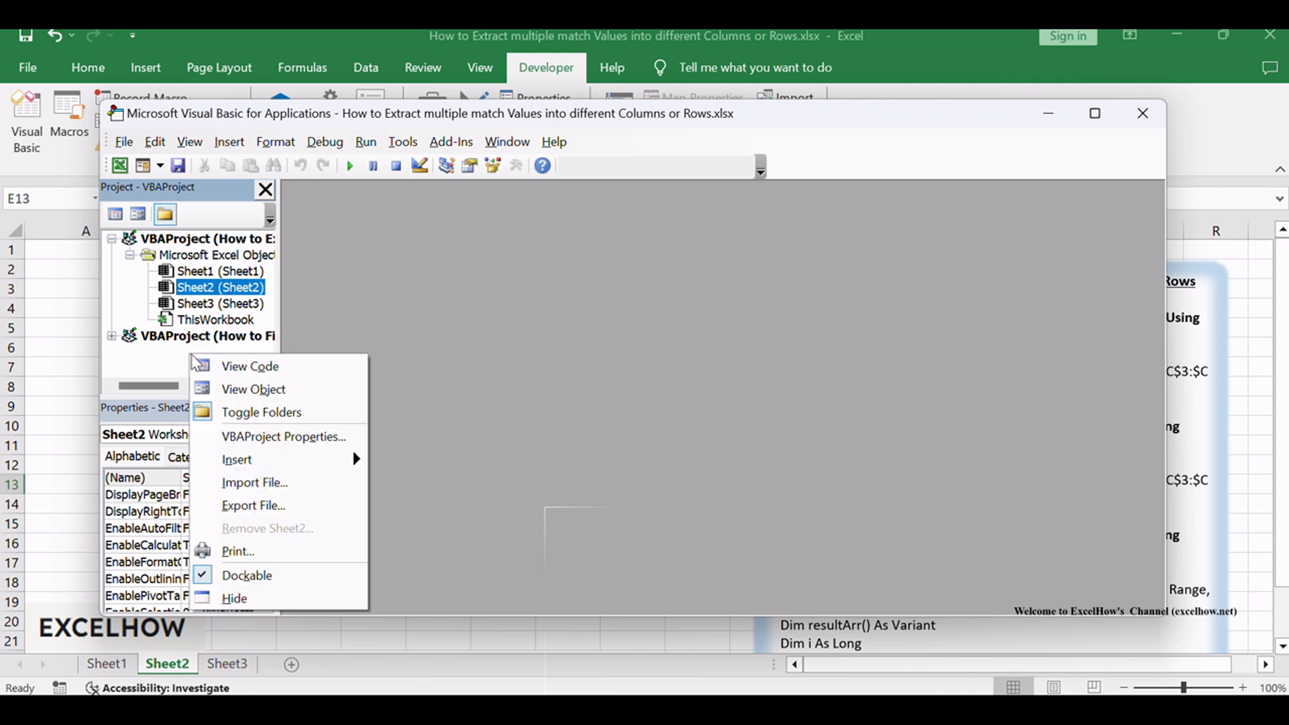
mouse_move(273, 459)
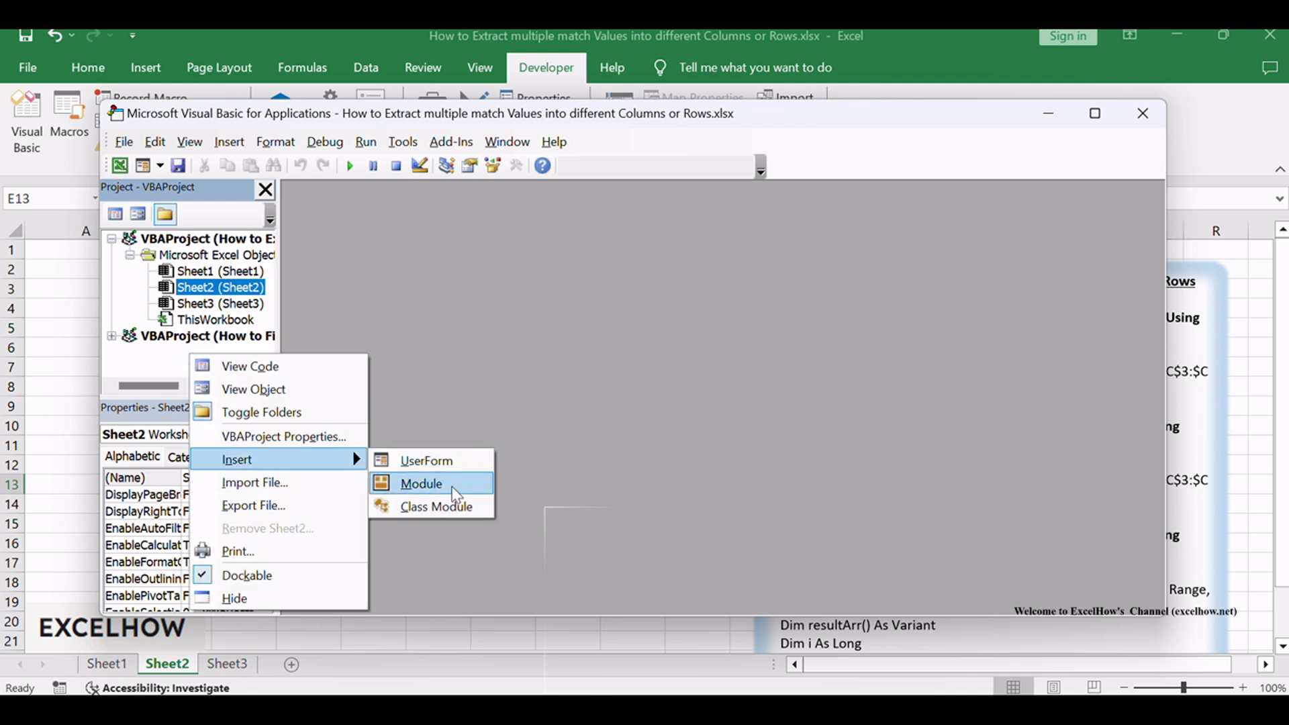
left_click(458, 484)
left_click_drag(555, 328, 433, 208)
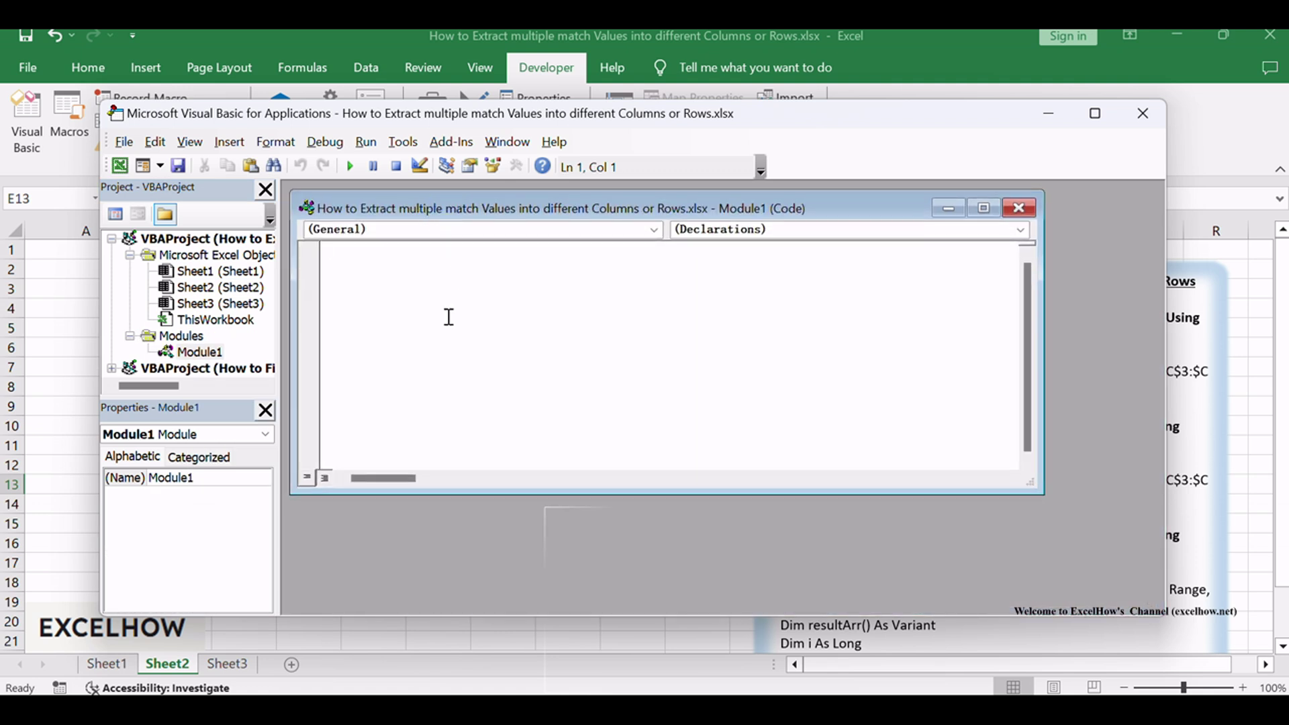
key("ctrl+v")
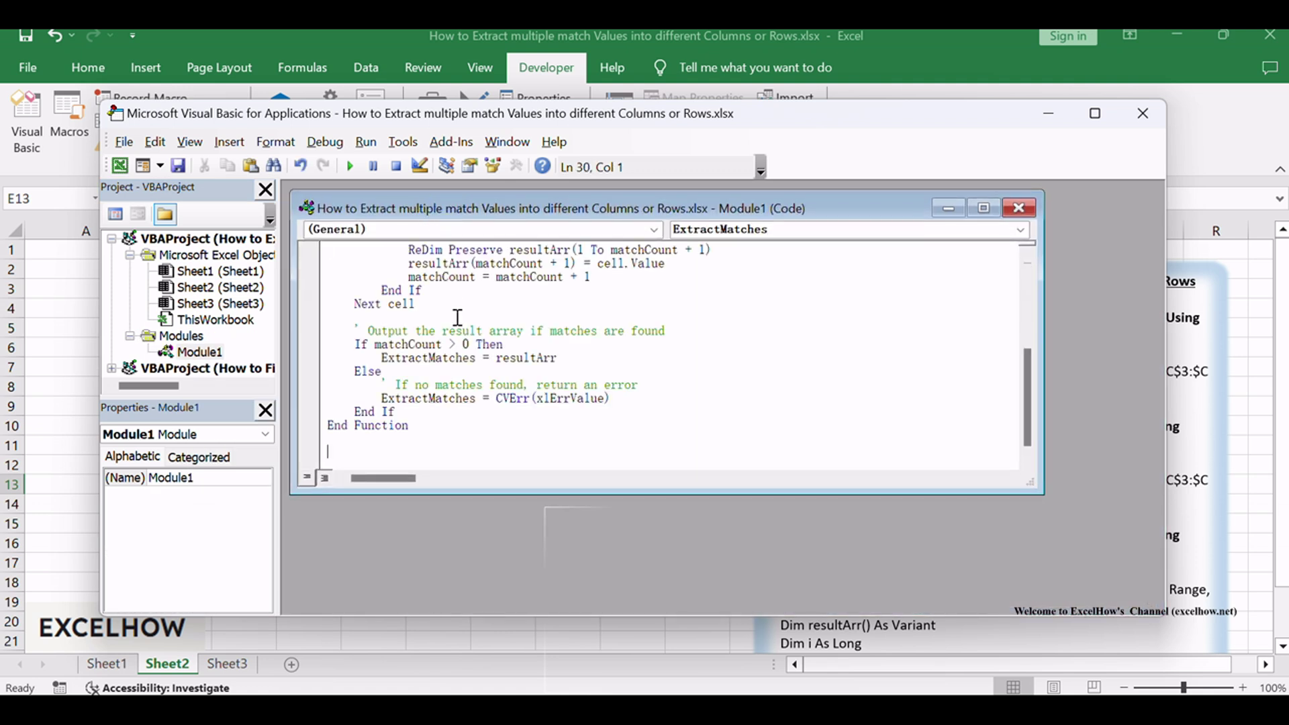
scroll(456, 318, "up", 5)
- Highlight the ExtractMatches name and parameter list, then close the code window
left_click_drag(390, 252, 1027, 251)
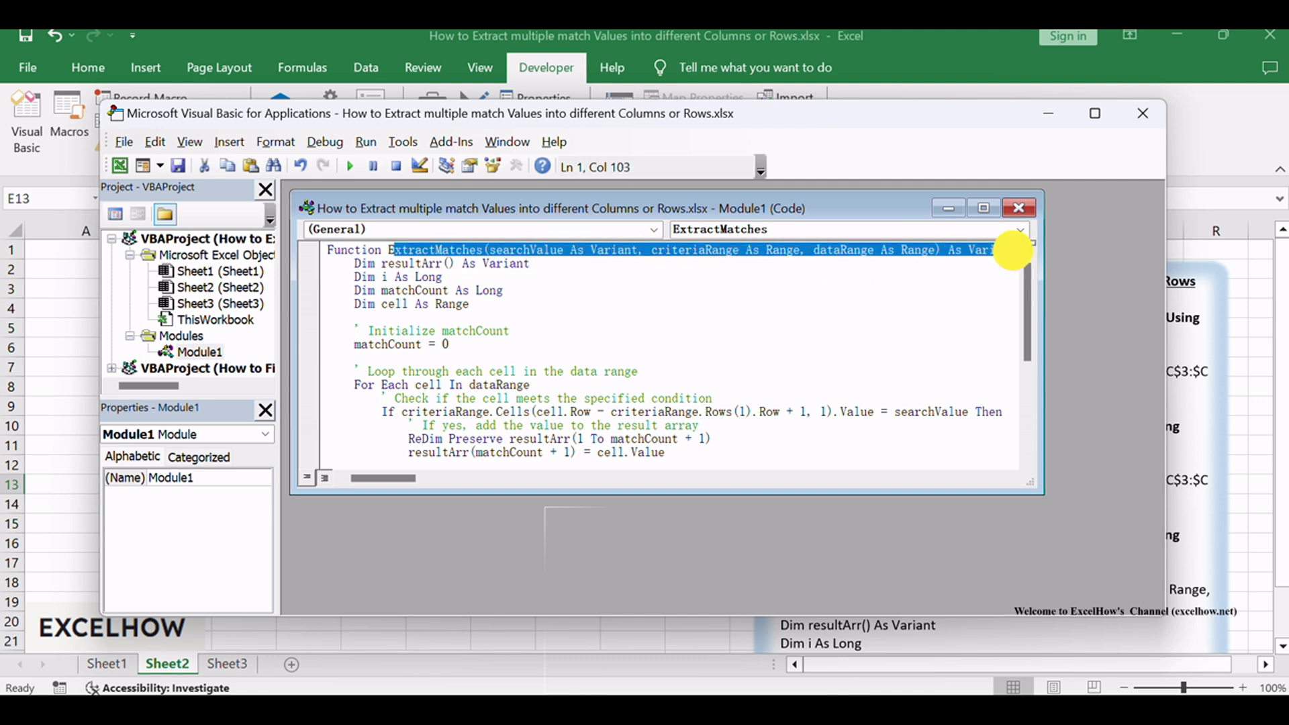
left_click(804, 308)
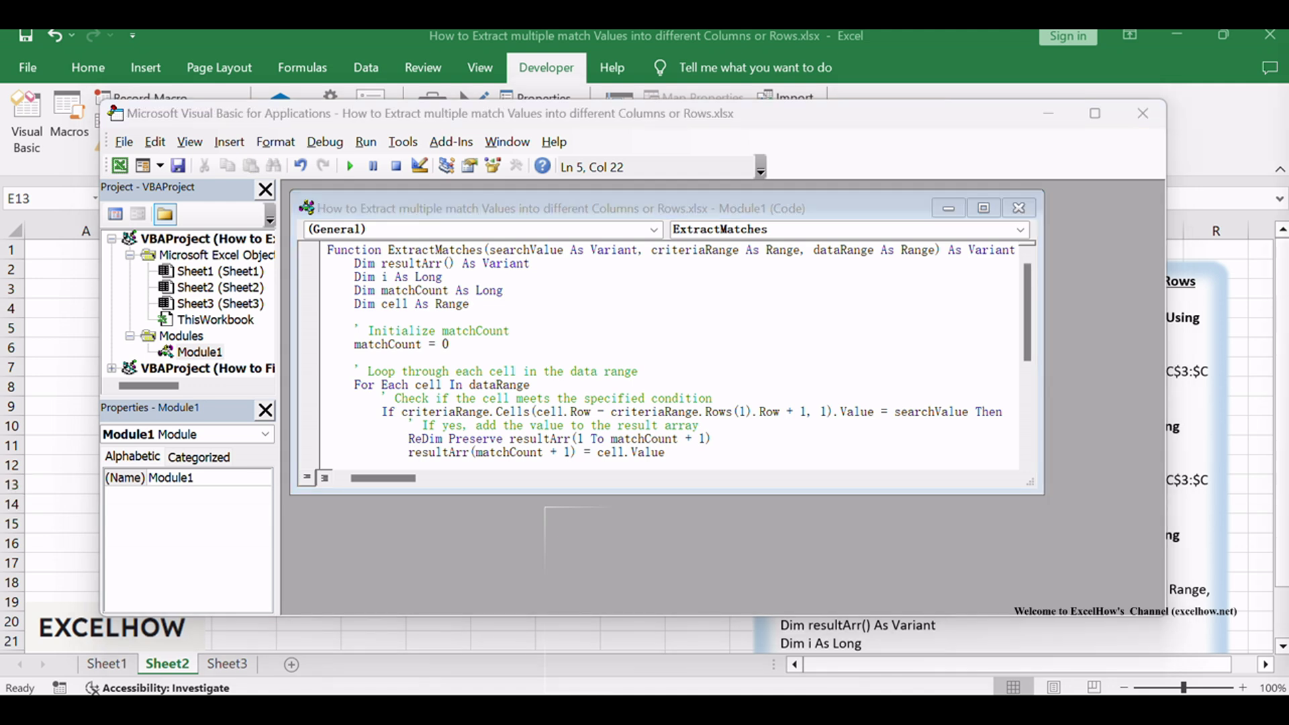
left_click(901, 123)
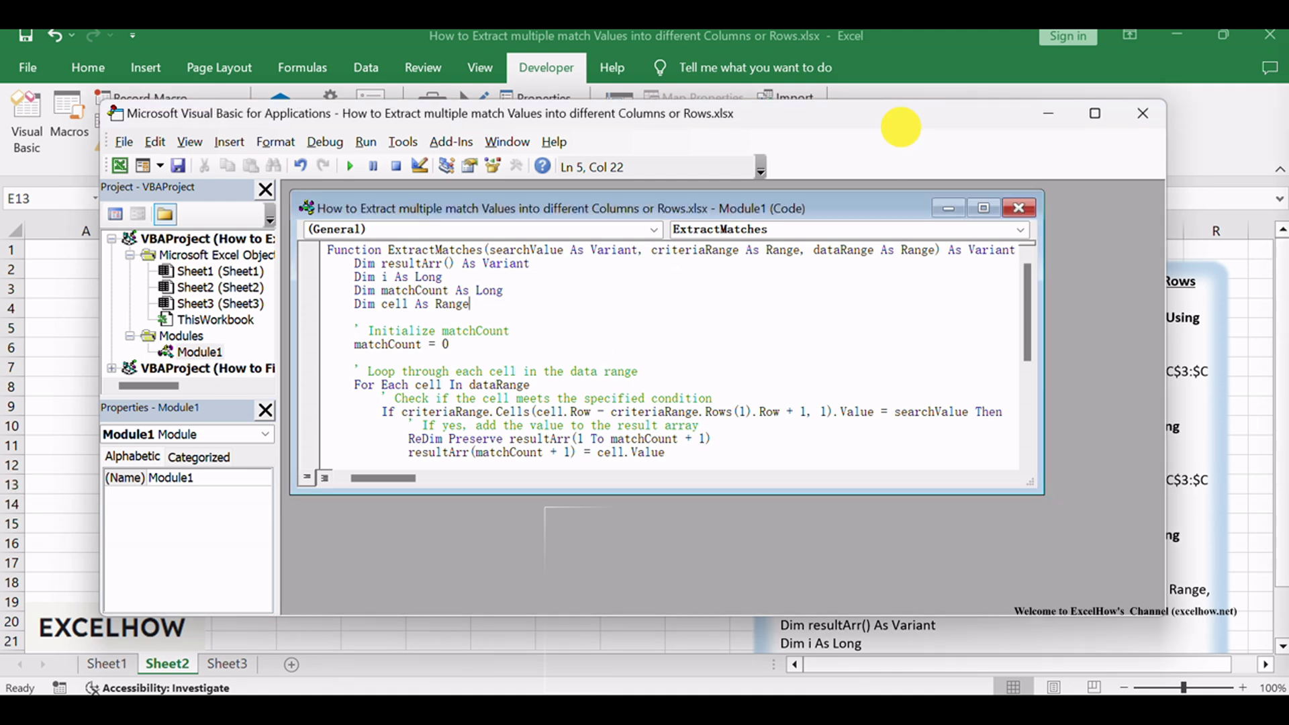
- Close the VBA editor and paste =ExtractMatches("excel",C2:C6,D2:D6) into F2
left_click(1143, 113)
left_click(492, 367)
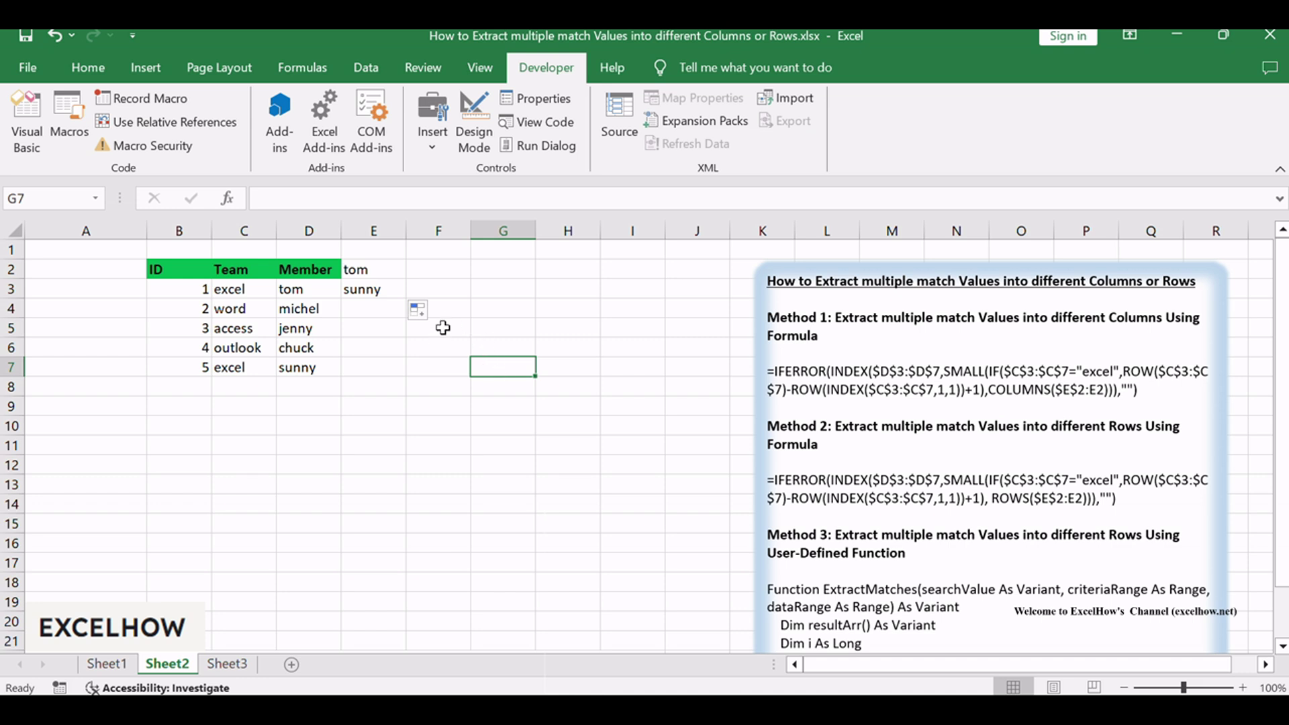
left_click(442, 267)
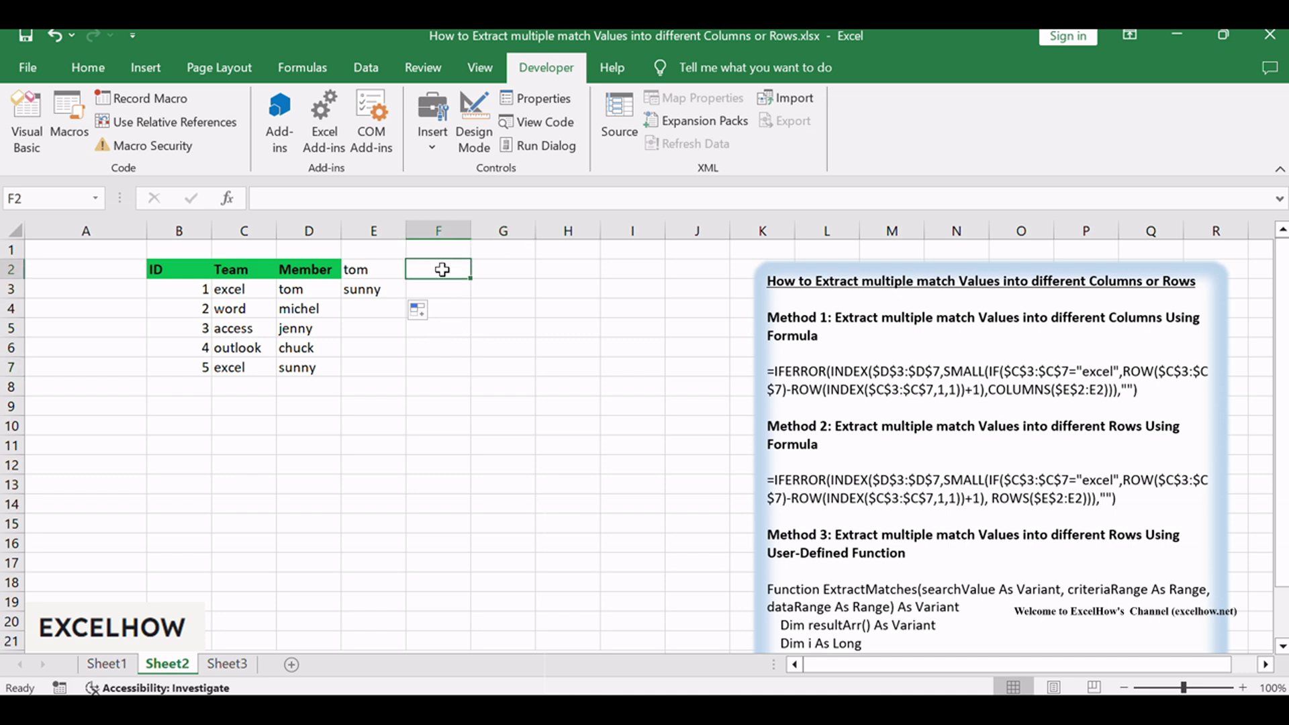
double_click(445, 267)
type("=ExtractMatches(\"excel\",C2:C6,D2:D6)")
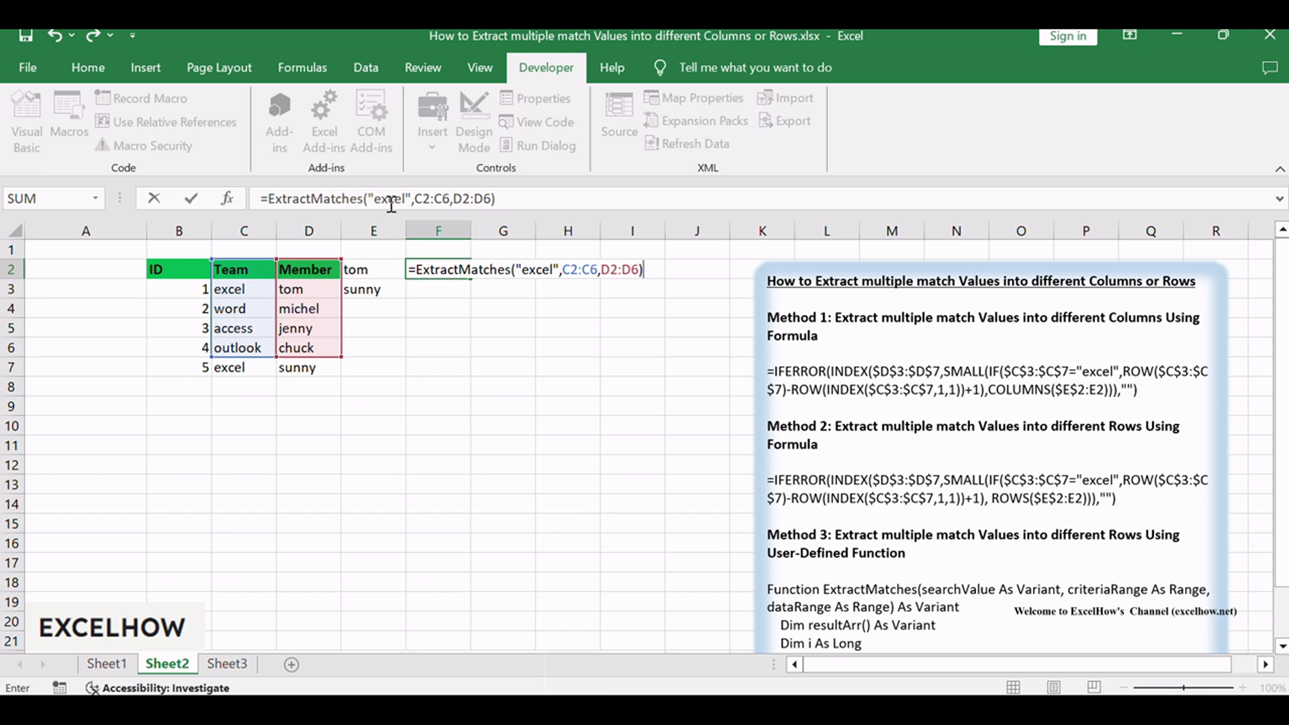
- Adjust the formula's range references in the formula bar and move it into E2, showing tom
left_click(439, 199)
left_click(493, 200)
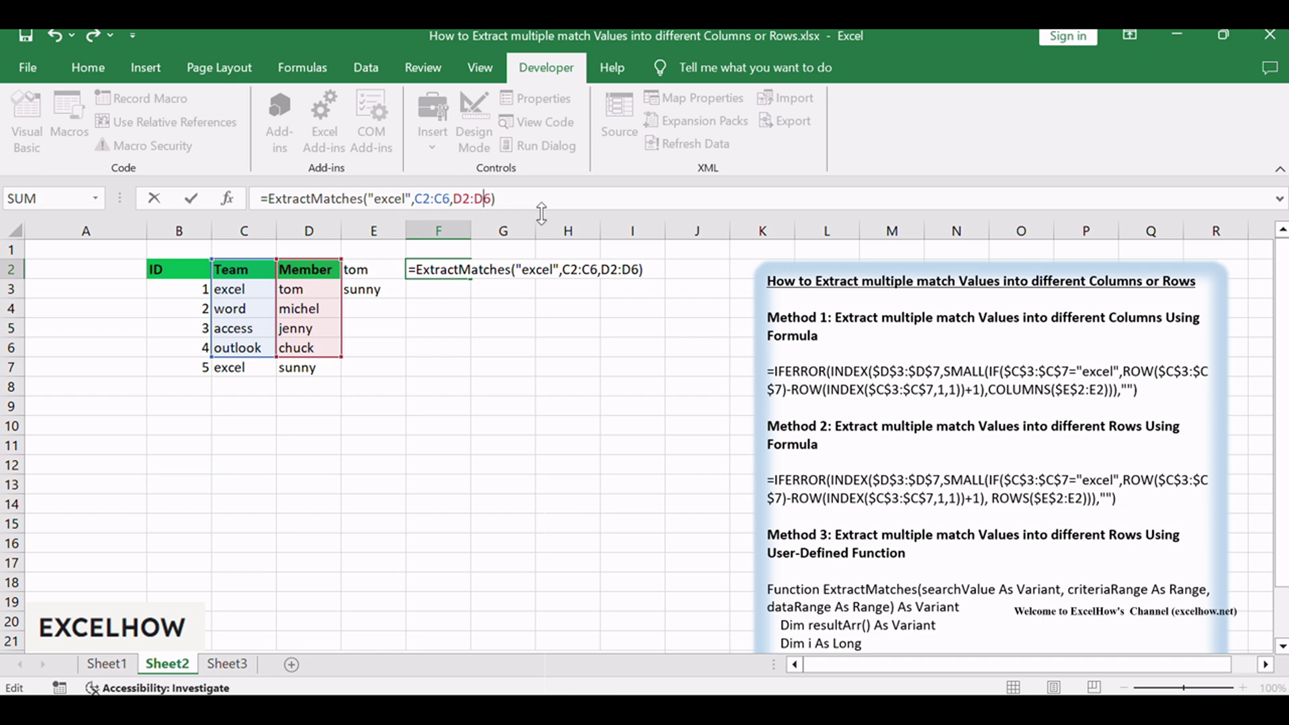
key("ctrl+shift+Return")
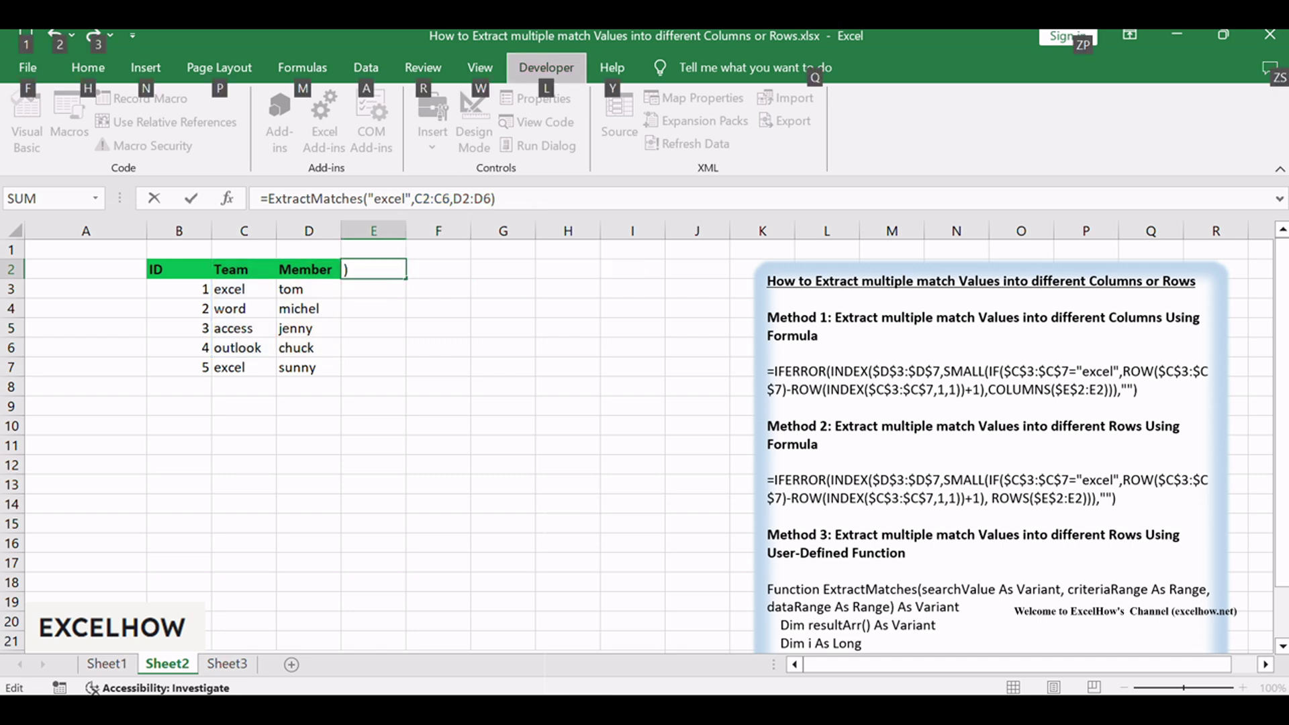
key("Escape")
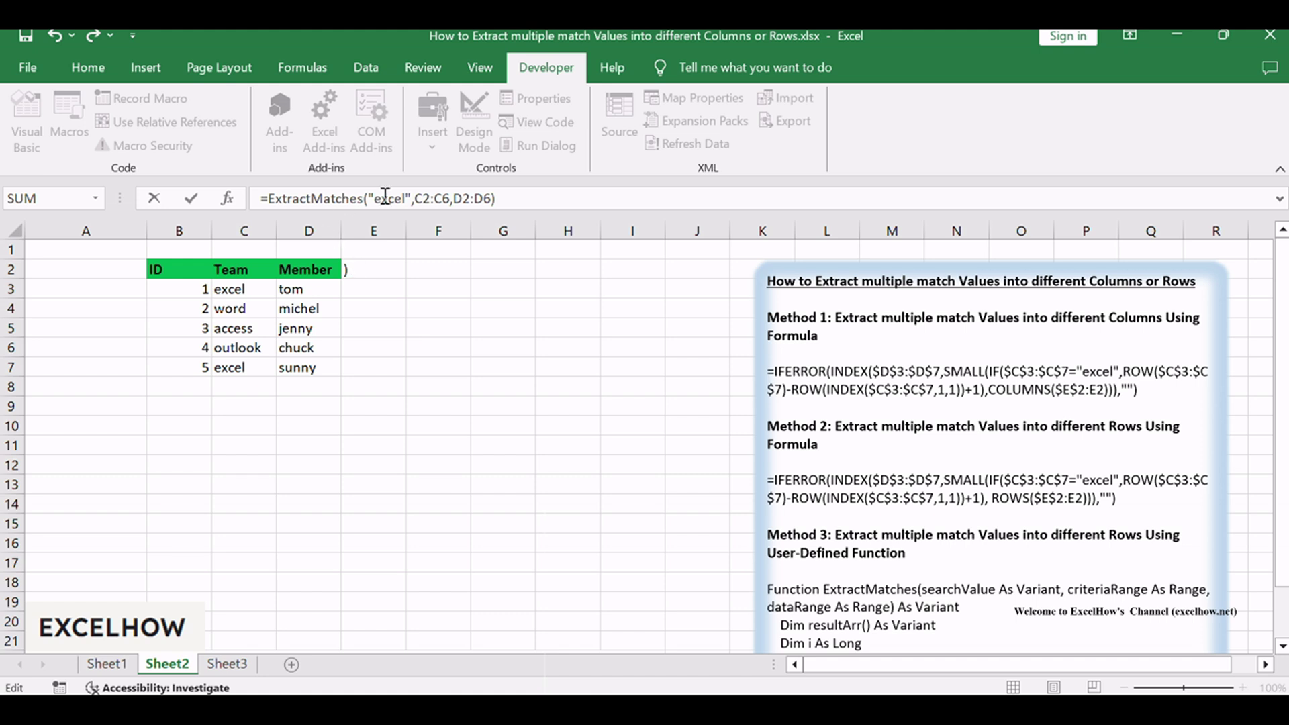
left_click(386, 198)
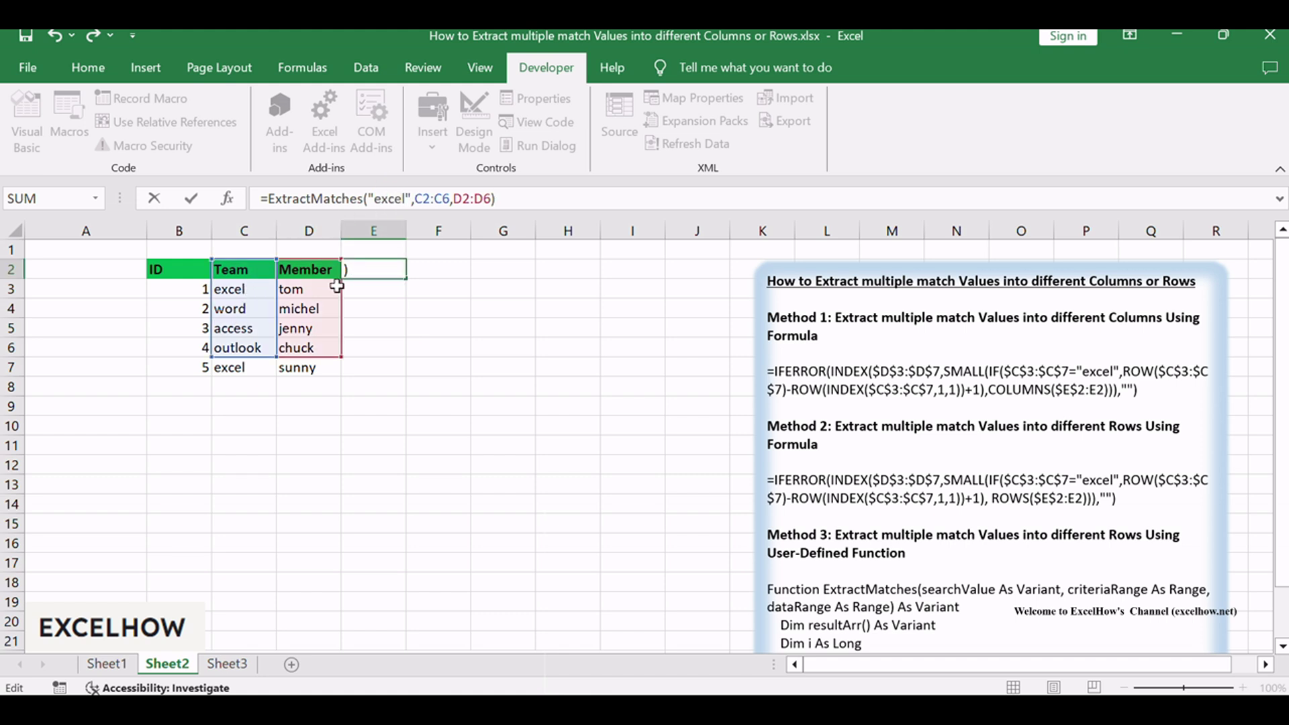
left_click(488, 205)
- Commit =ExtractMatches("excel",C3:C7,D3:D7) and check tom and sunny listed in E4:E5
key("Return")
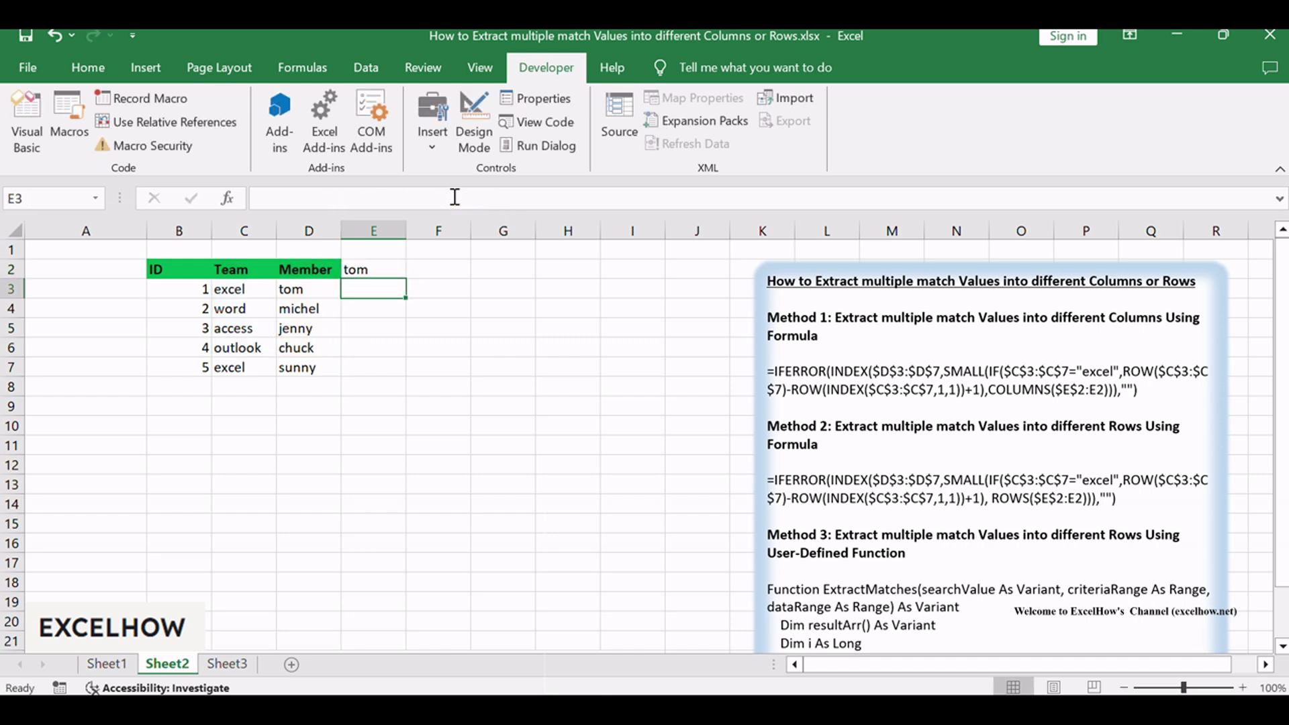
left_click(373, 267)
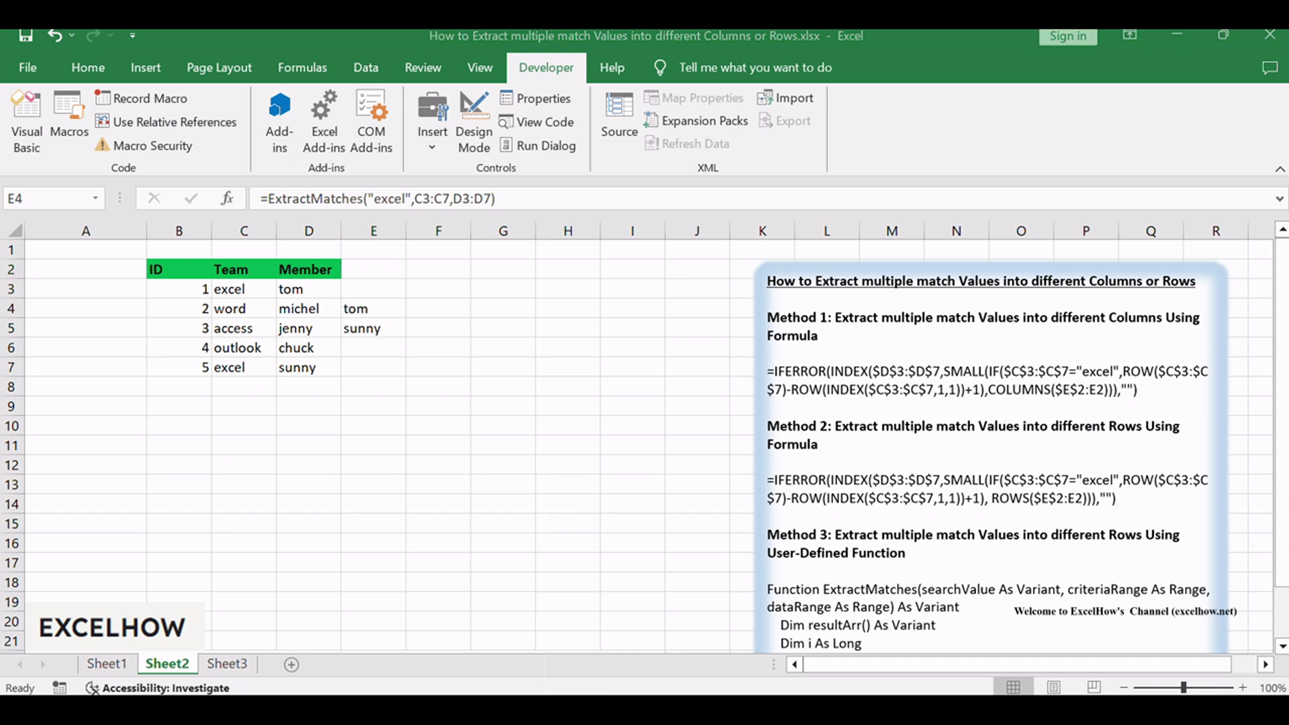
left_click_drag(372, 308, 381, 332)
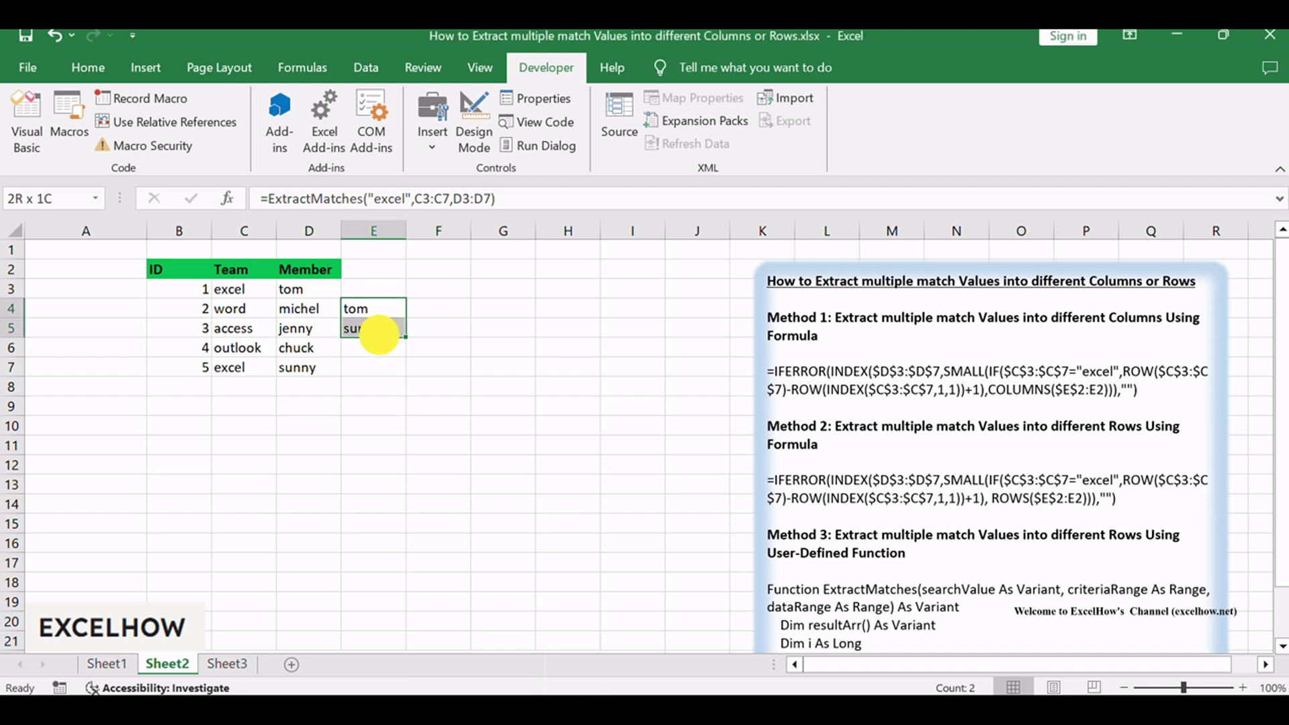
left_click(565, 465)
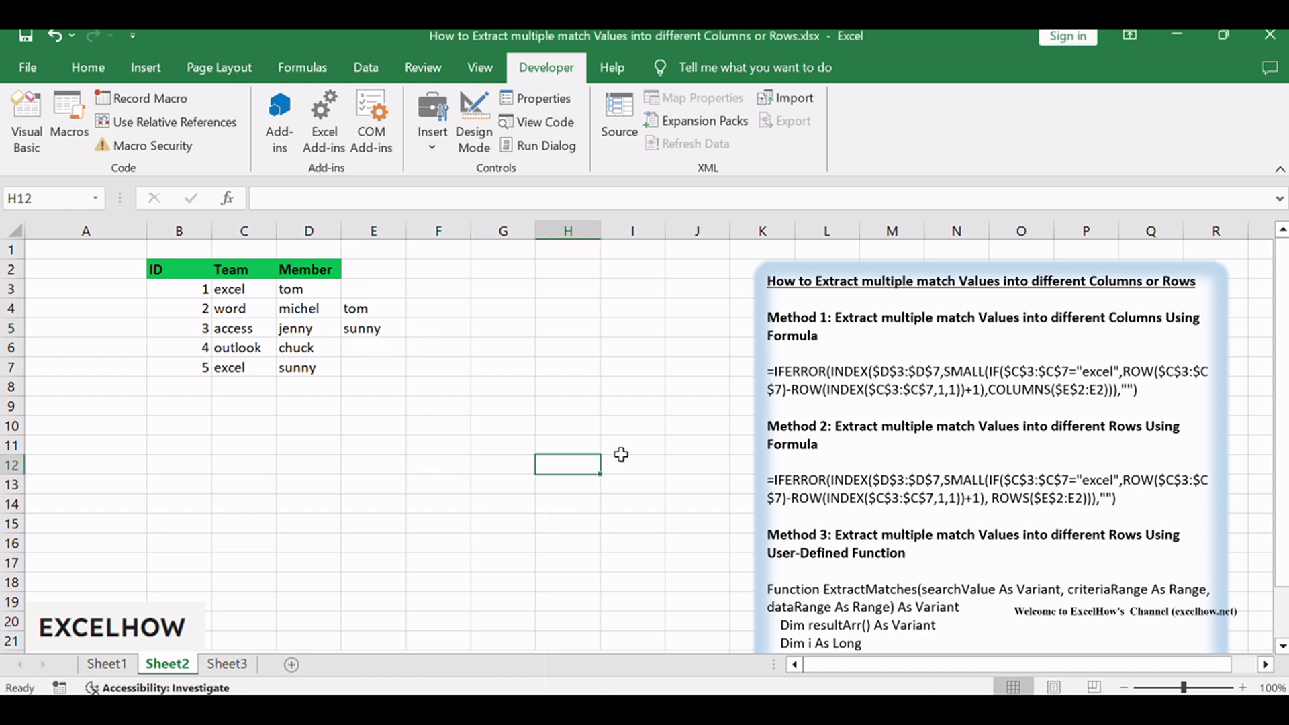
scroll(992, 499, "down", 1)
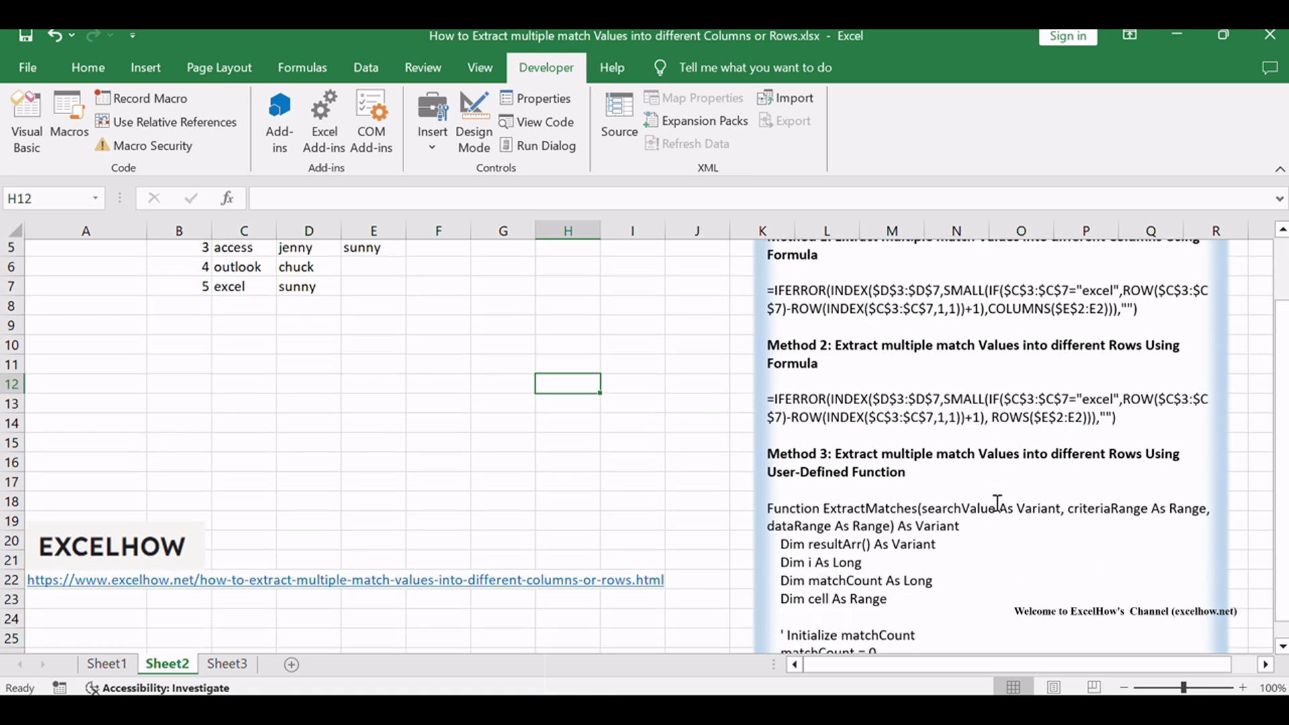
scroll(995, 504, "down", 3)
scroll(995, 503, "down", 3)
scroll(994, 503, "up", 3)
scroll(995, 504, "up", 4)
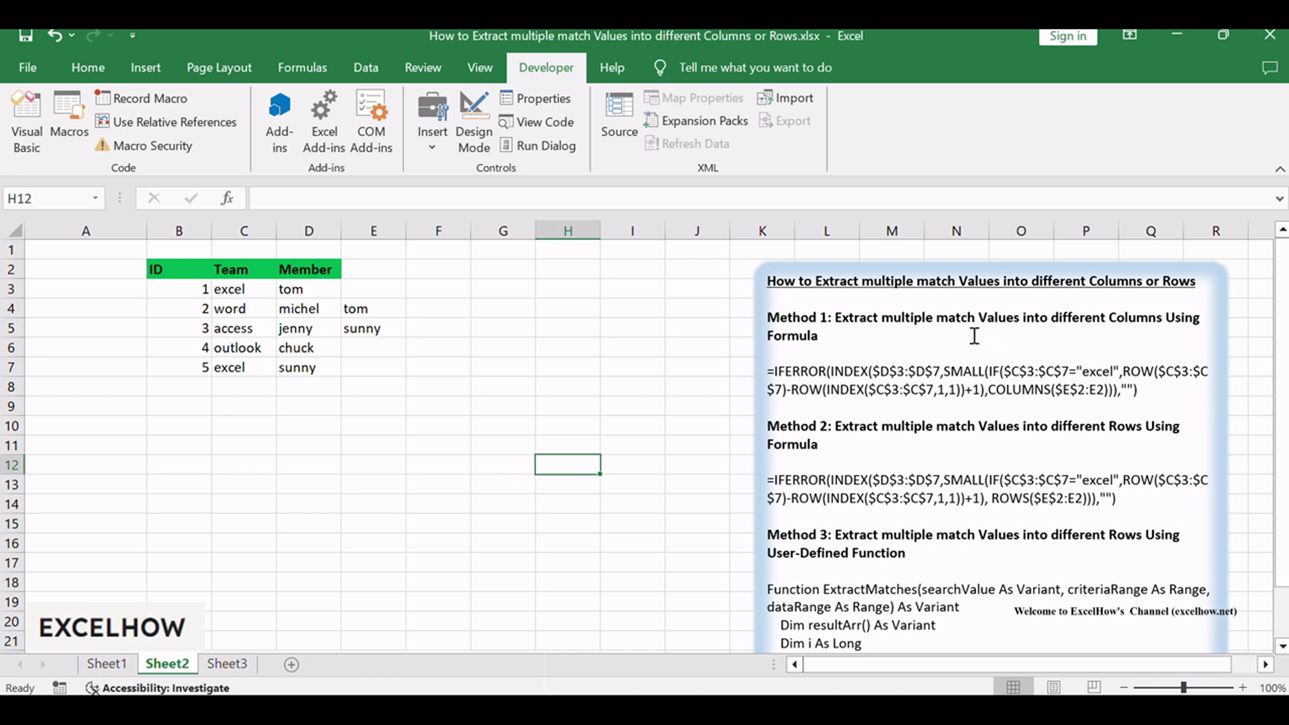
left_click(839, 428)
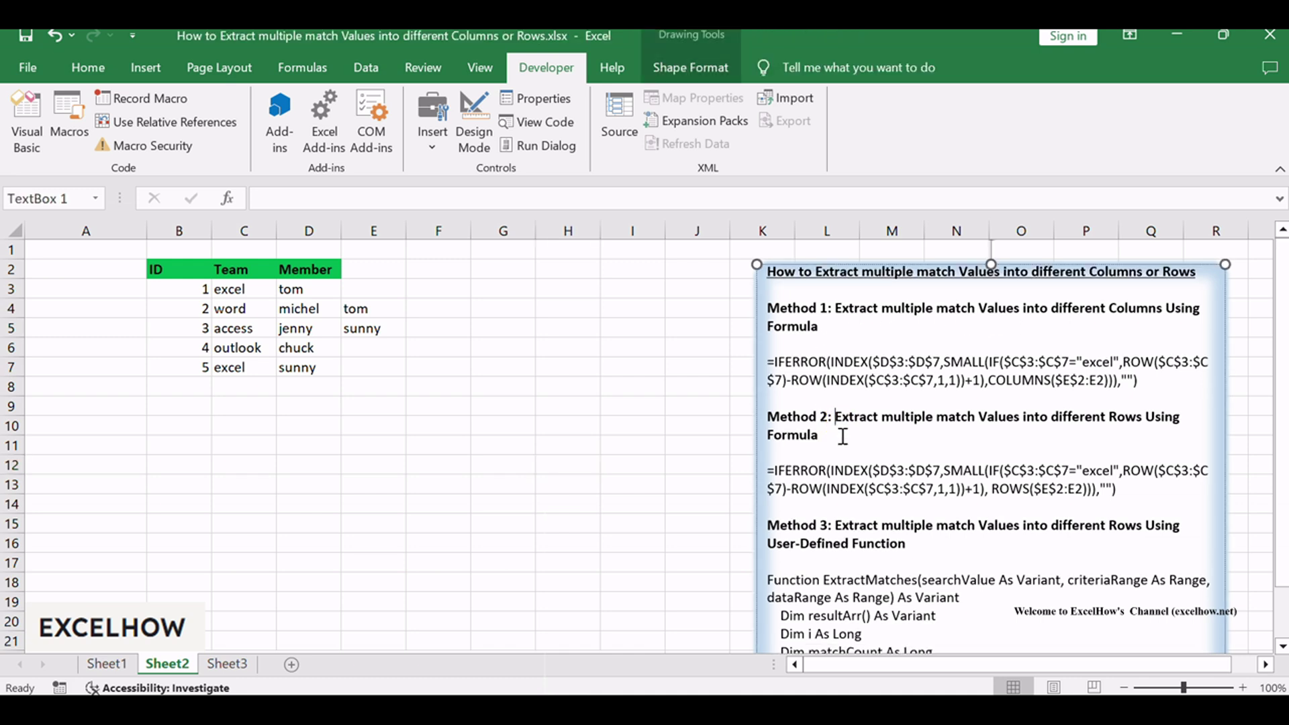
left_click(874, 514)
scroll(951, 545, "down", 3)
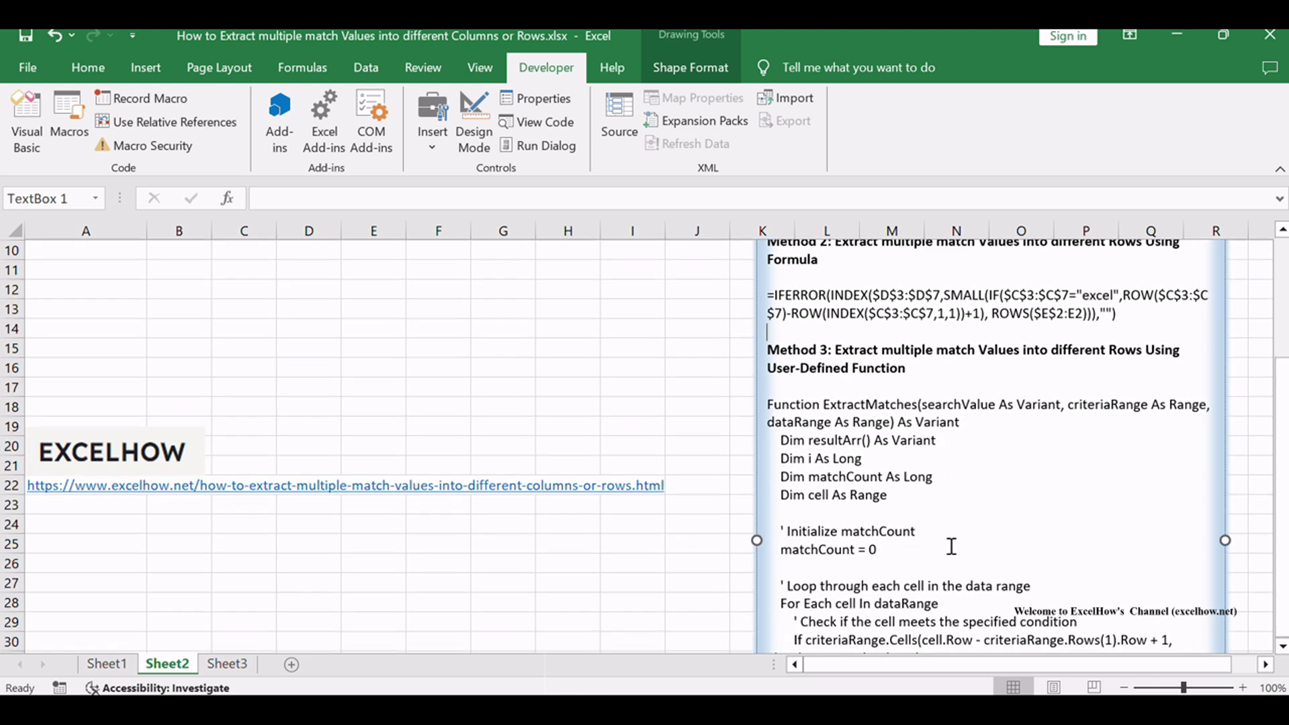
scroll(951, 545, "down", 3)
left_click_drag(829, 372, 894, 556)
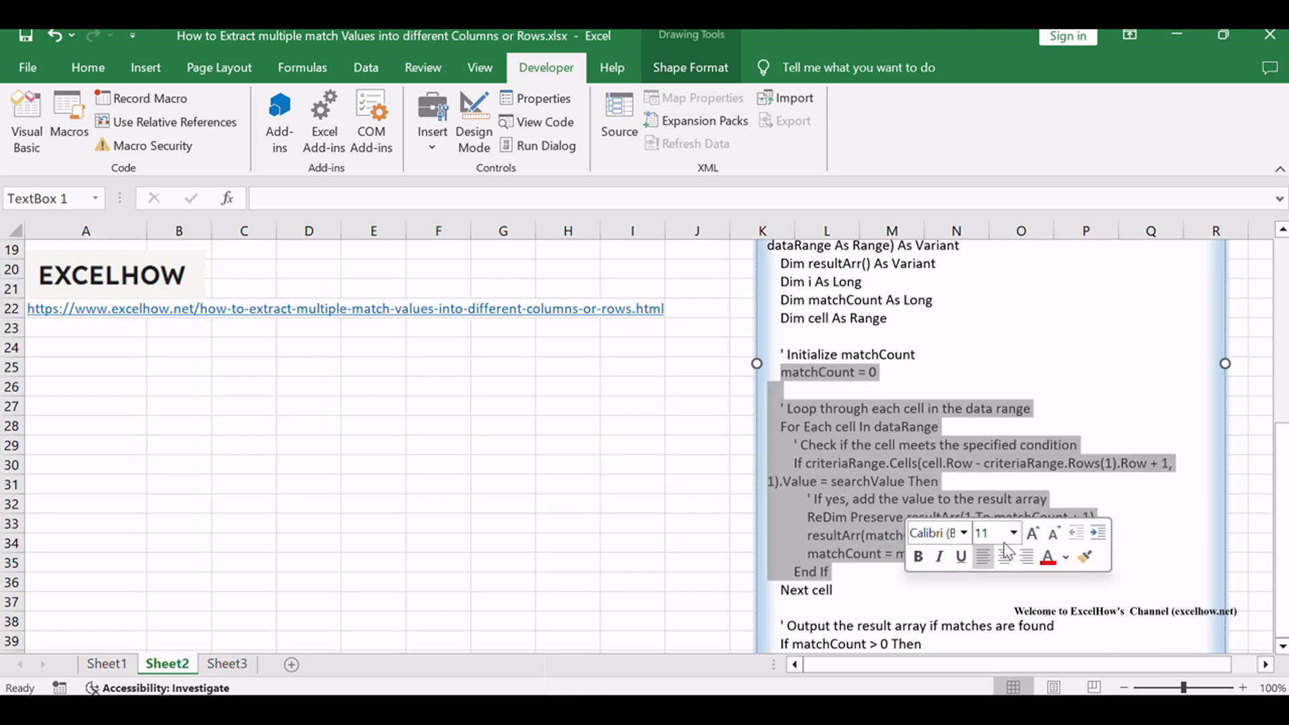
left_click(1019, 453)
scroll(1019, 453, "up", 1)
scroll(1018, 450, "up", 5)
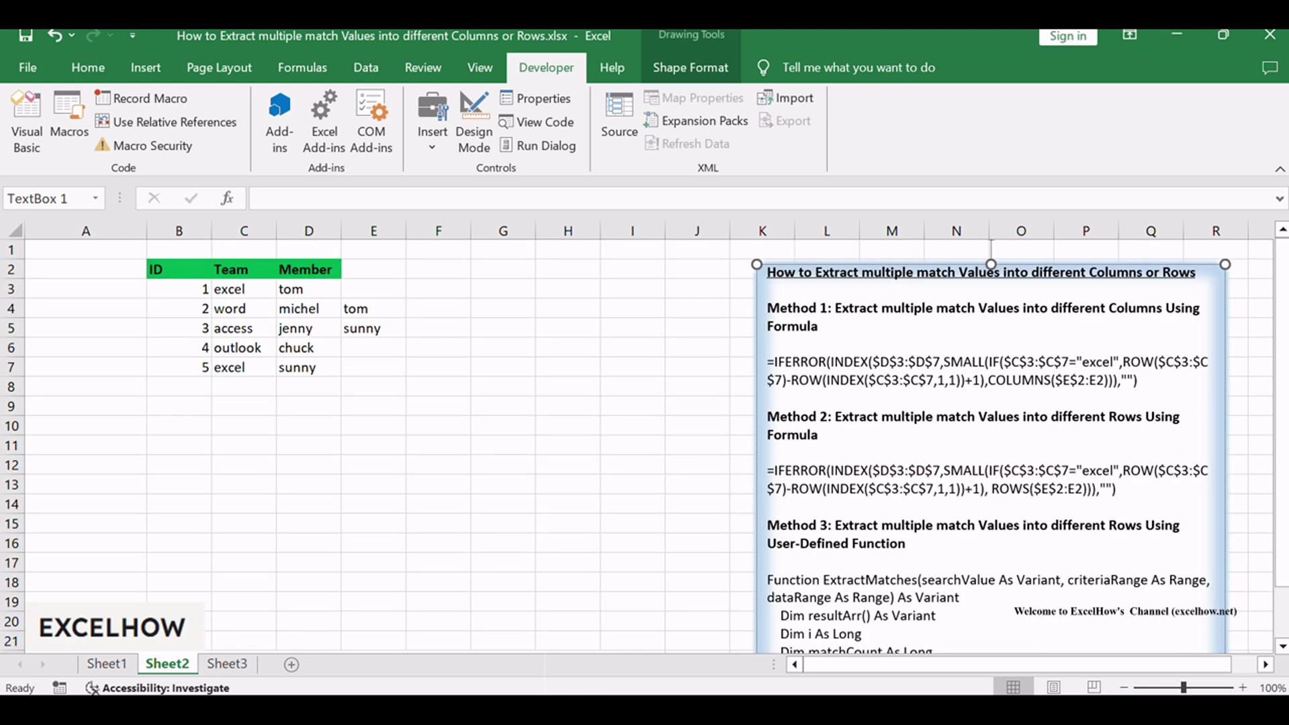
key("alt+Tab")
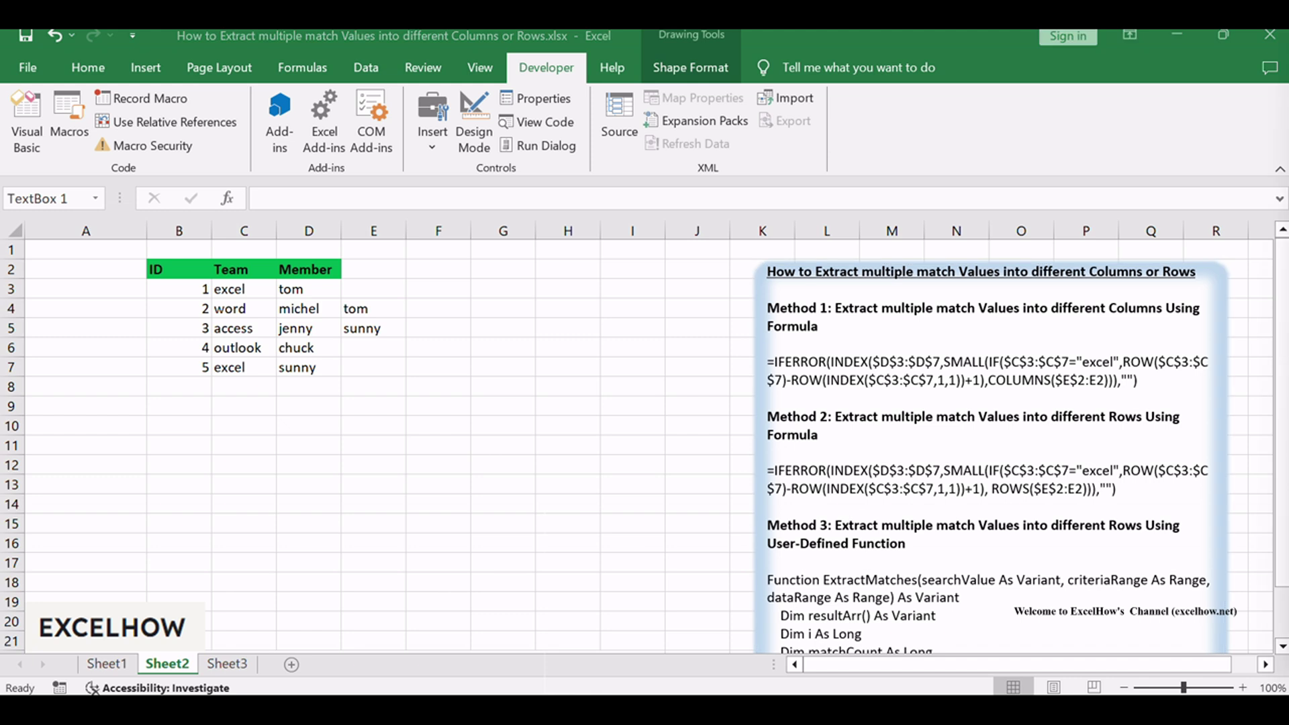